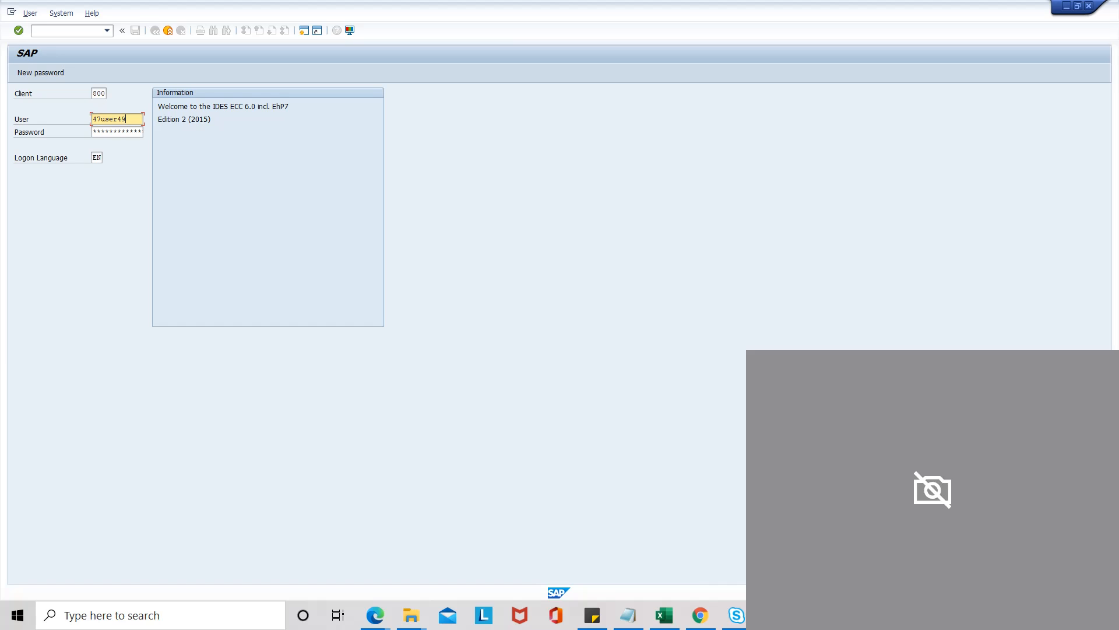
# Log on with the prefilled credentials and start transaction XK01 to create a vendor
pyautogui.click(108, 133)
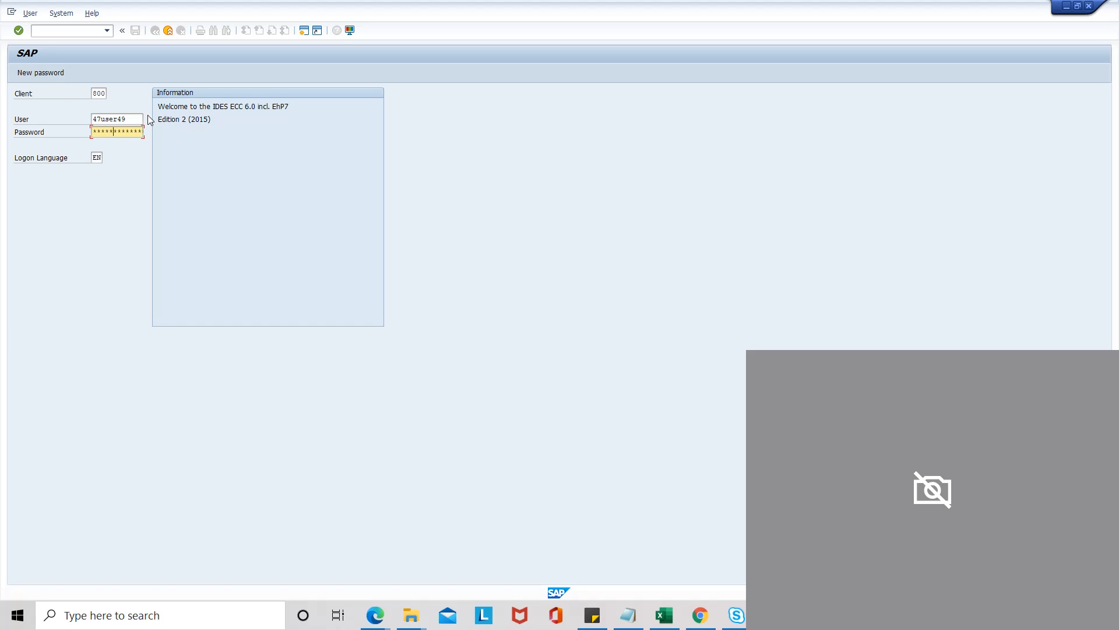
pyautogui.press('Return')
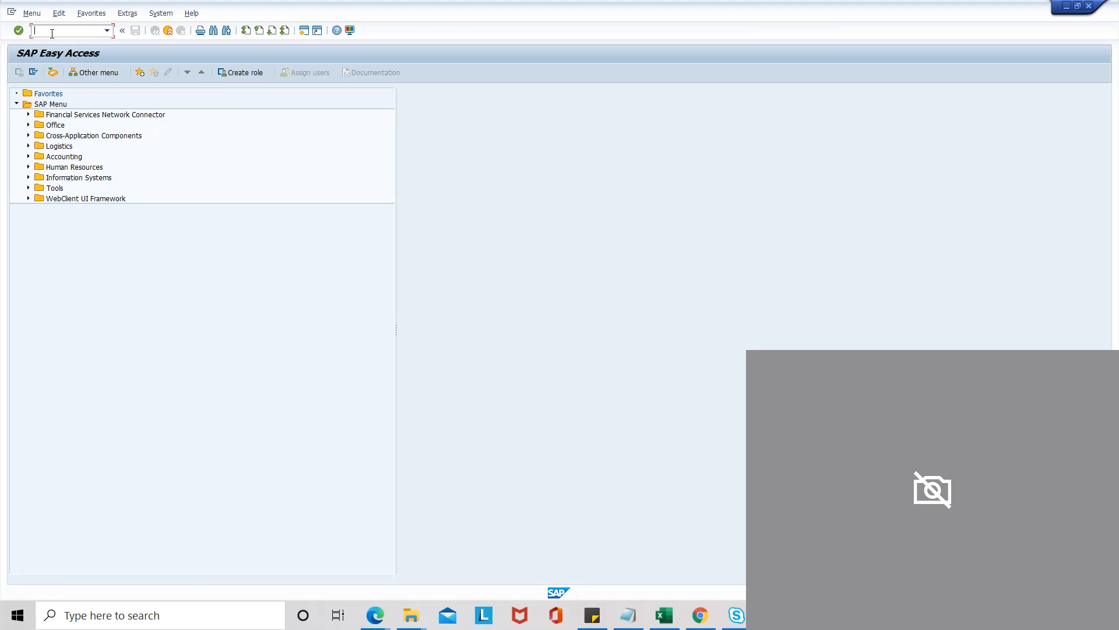
pyautogui.write('Xk01')
pyautogui.press('Return')
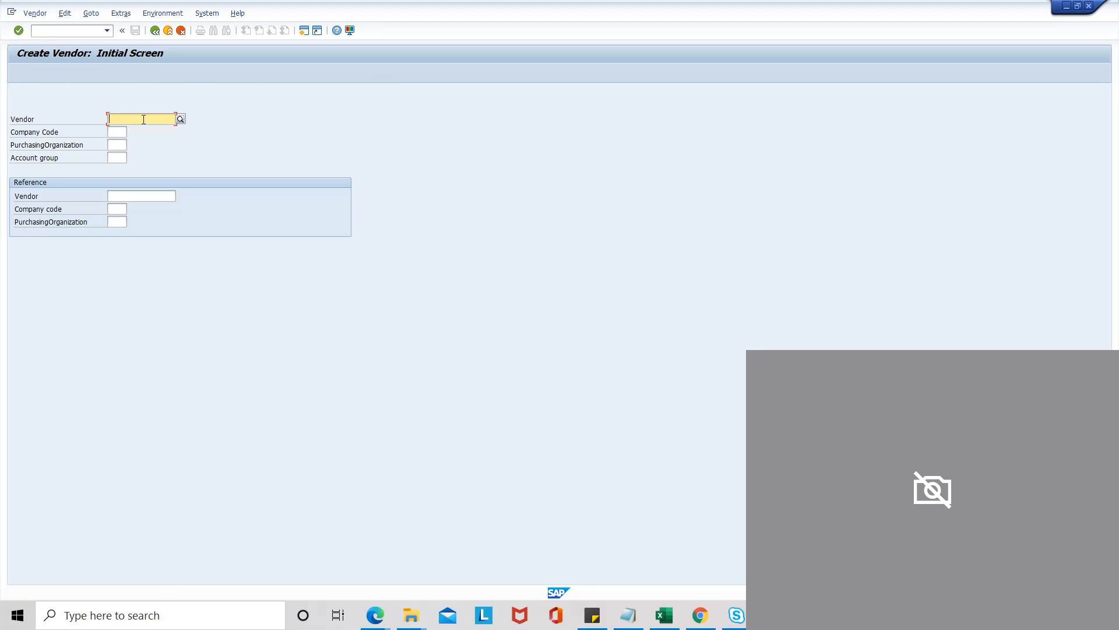
# Enter 0001 as the company code of the new vendor
pyautogui.click(117, 131)
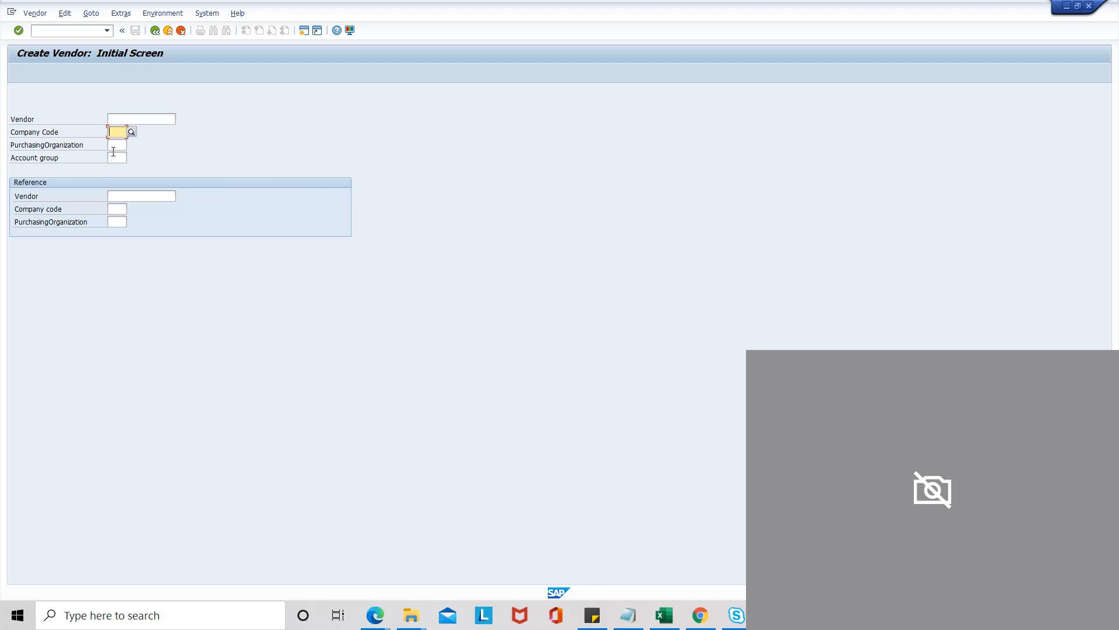
pyautogui.click(115, 145)
pyautogui.click(116, 131)
pyautogui.click(114, 146)
pyautogui.click(119, 133)
pyautogui.write('0001')
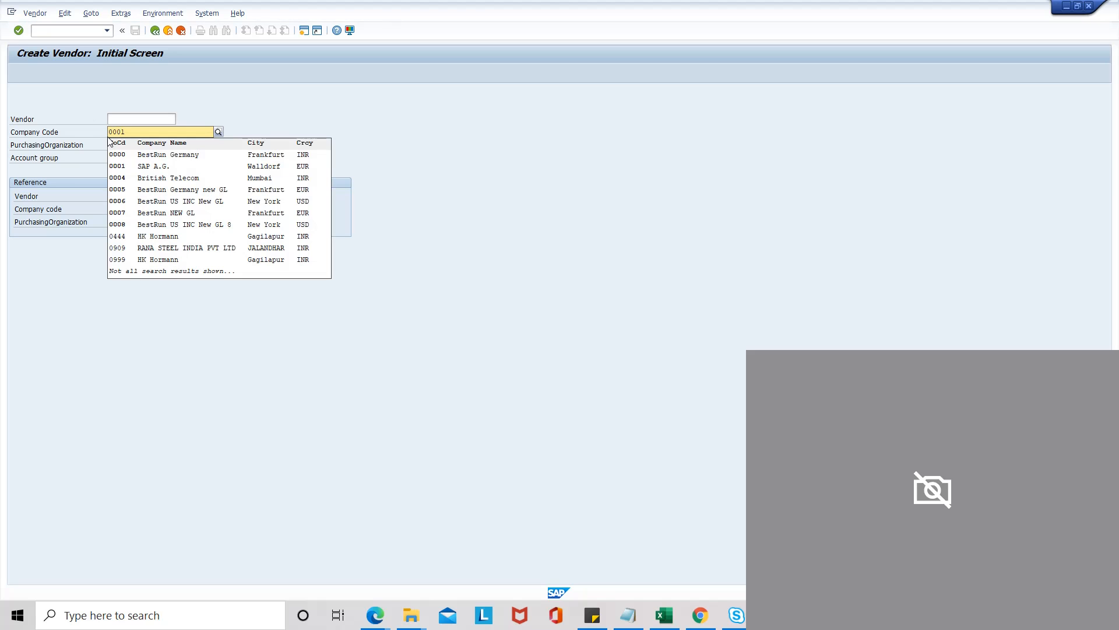
pyautogui.press('Tab')
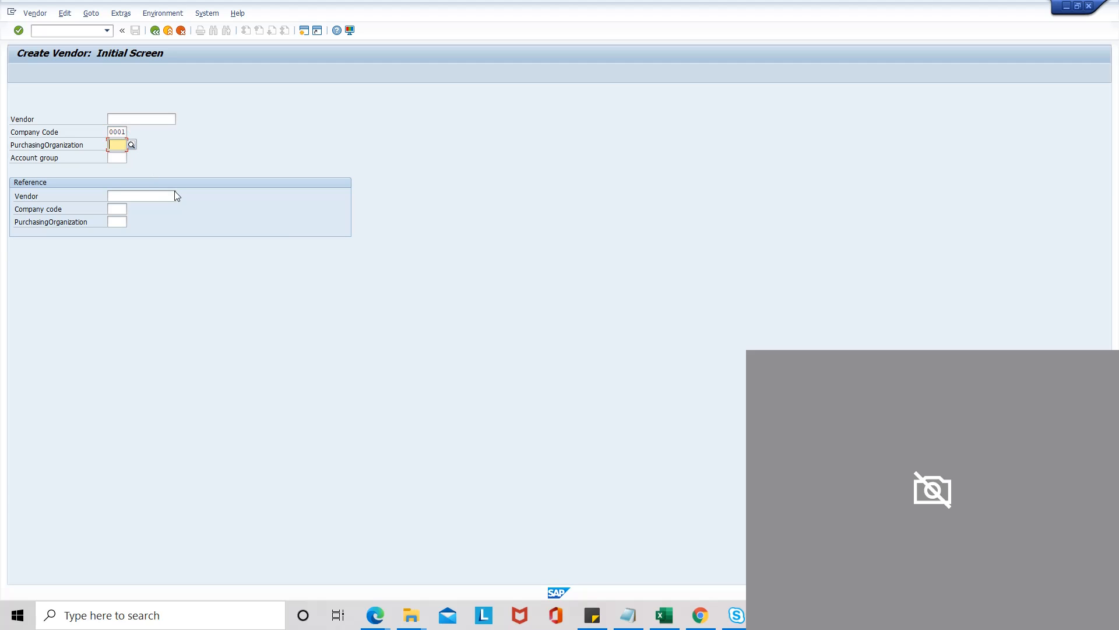
# Search the list of purchasing organizations for 0001 and choose Purchasing Org. 0001 for the vendor
pyautogui.click(133, 145)
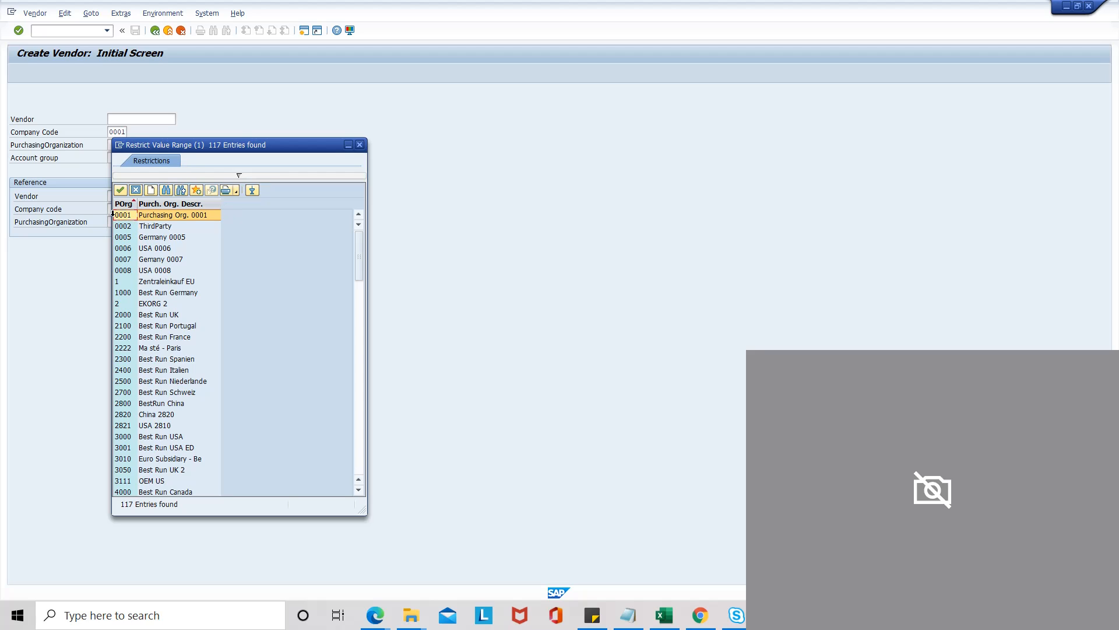
pyautogui.click(170, 204)
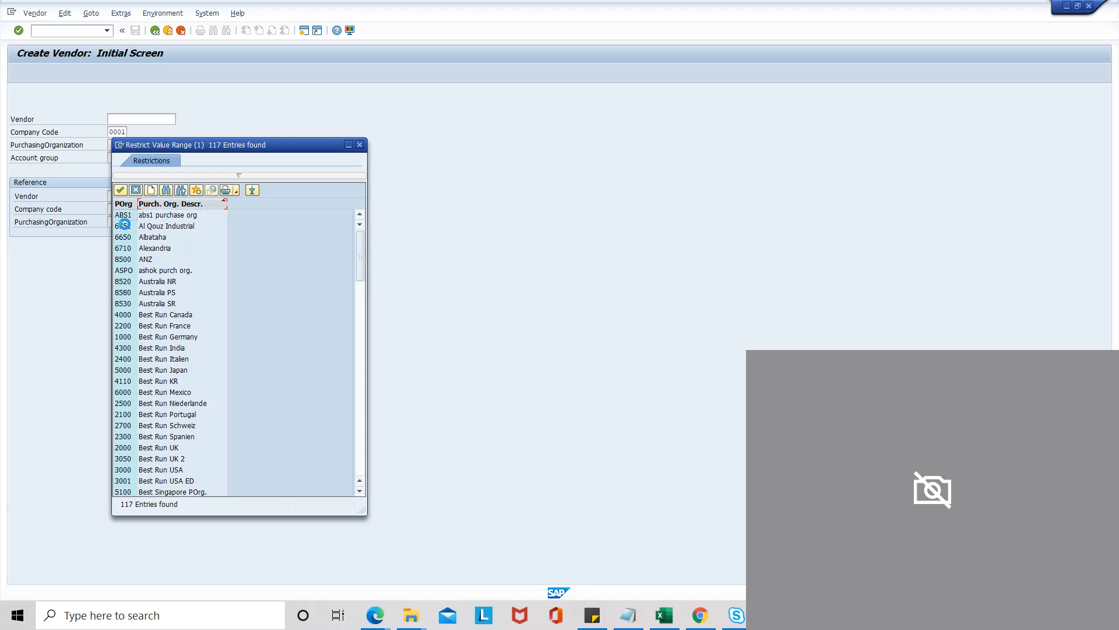
pyautogui.click(167, 190)
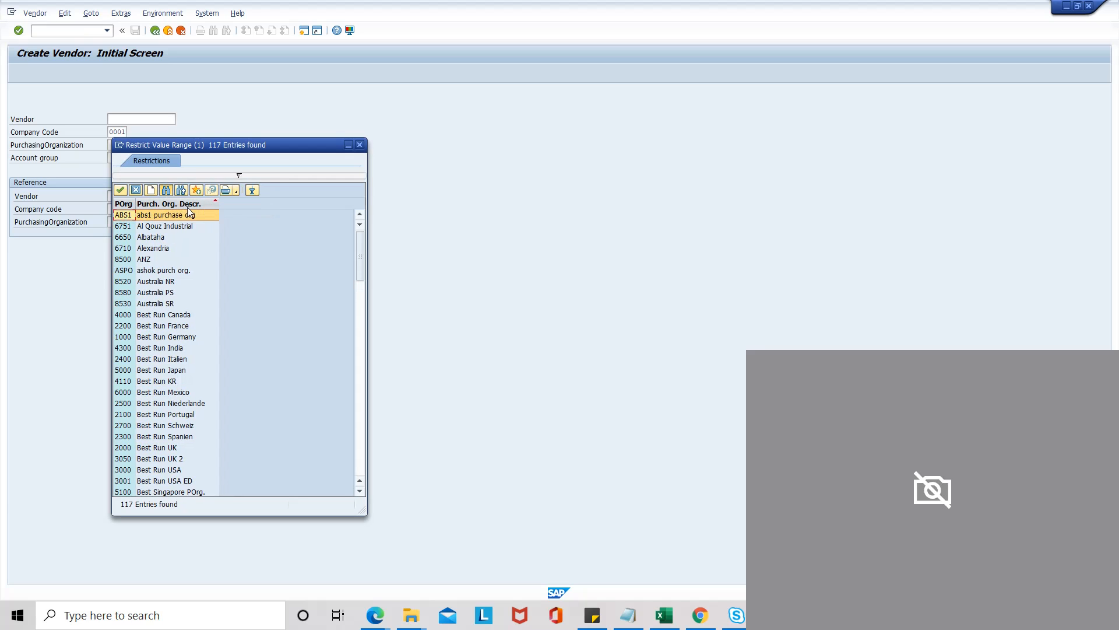
pyautogui.write('0001')
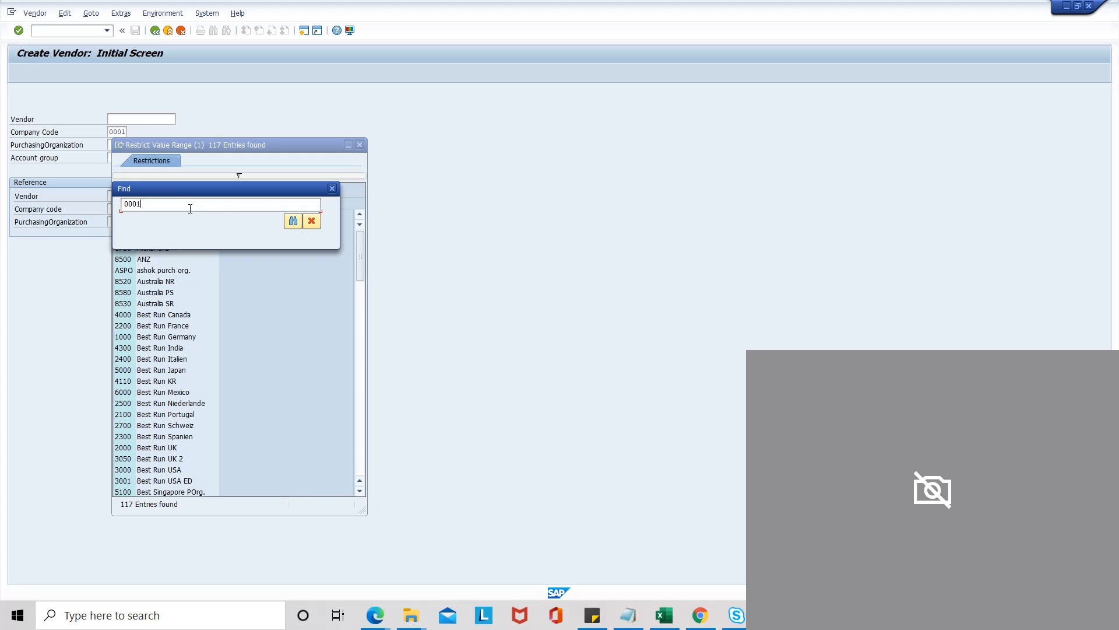
pyautogui.press('Return')
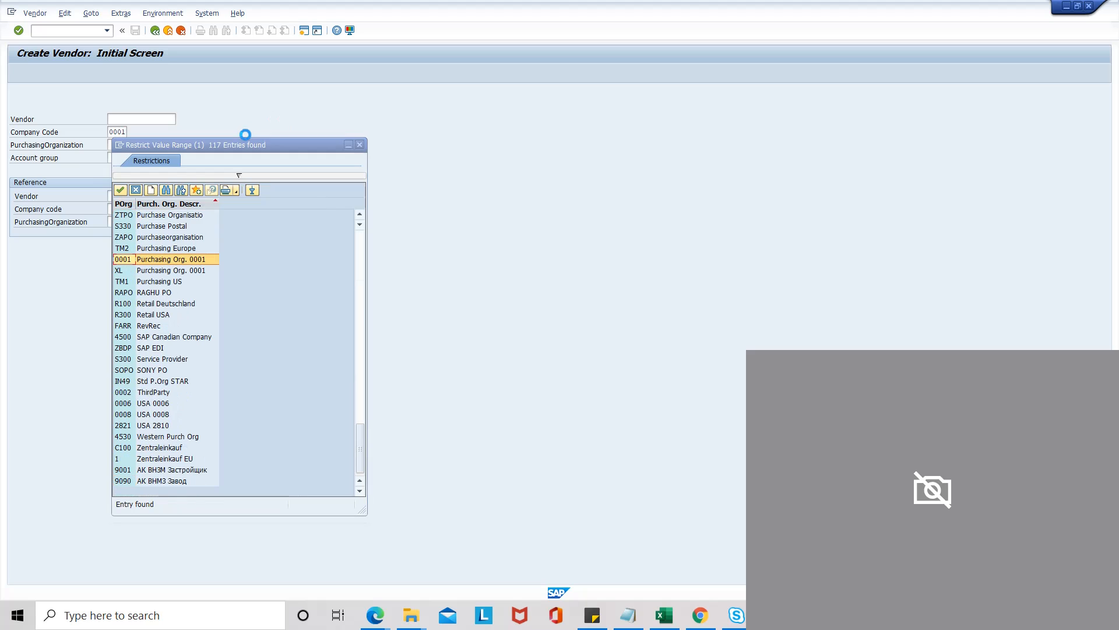
pyautogui.doubleClick(133, 263)
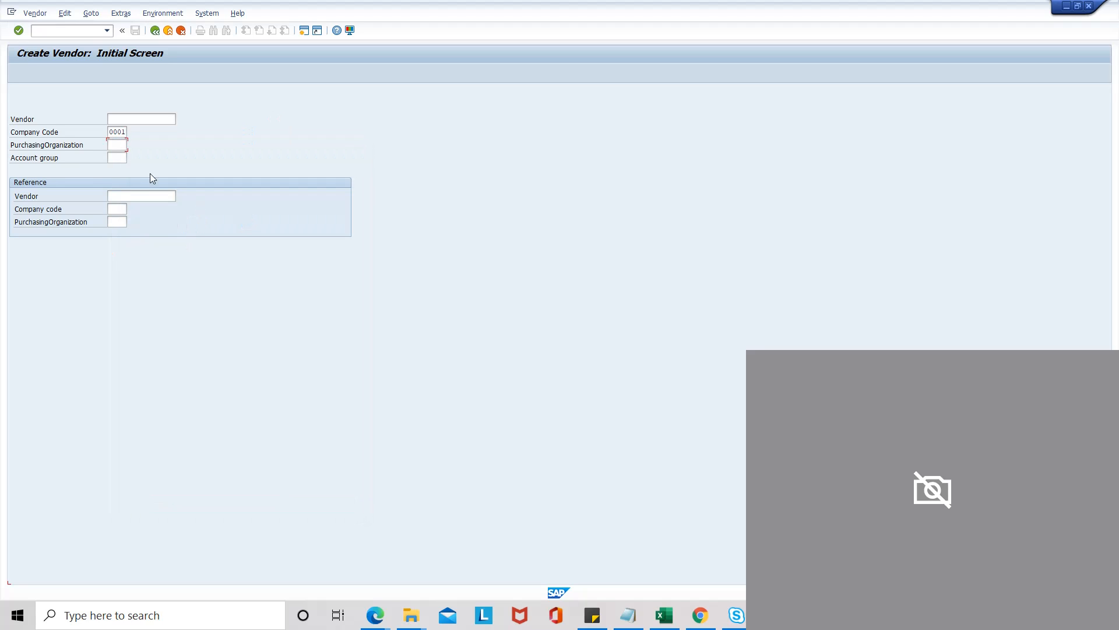
# Choose account group KRED from the possible values and continue to the vendor's address data
pyautogui.press('Tab')
pyautogui.press('F4')
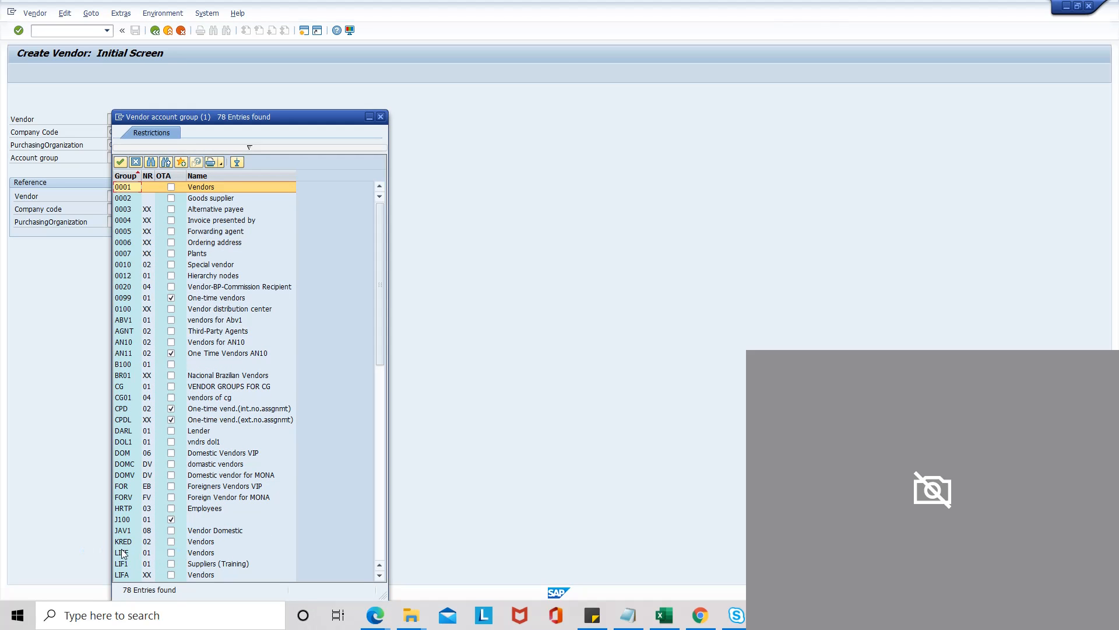
pyautogui.doubleClick(154, 543)
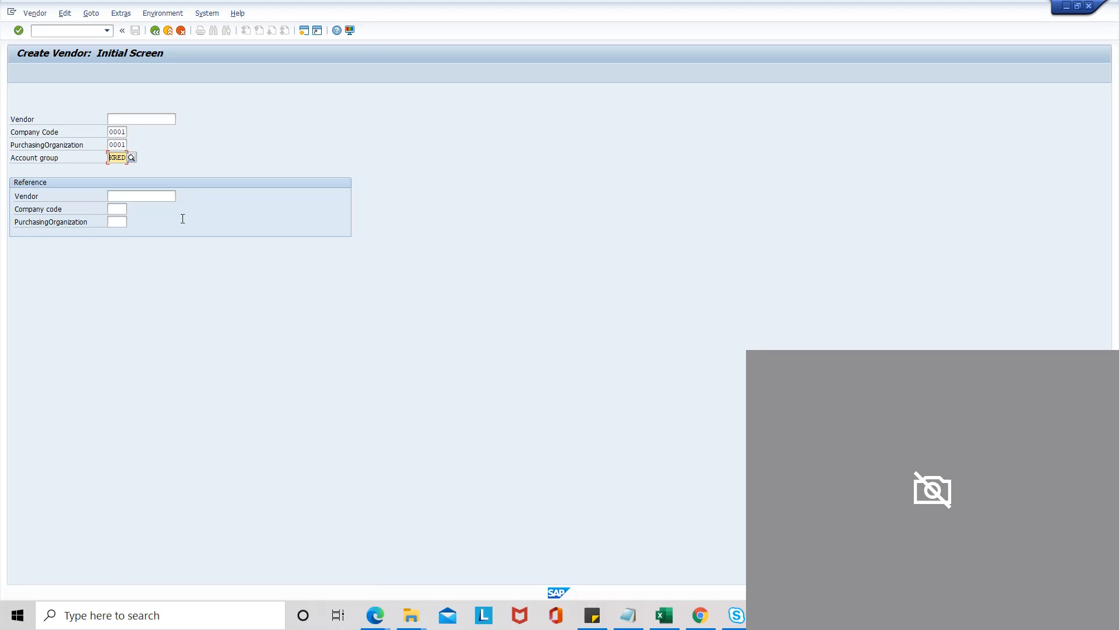
pyautogui.press('Return')
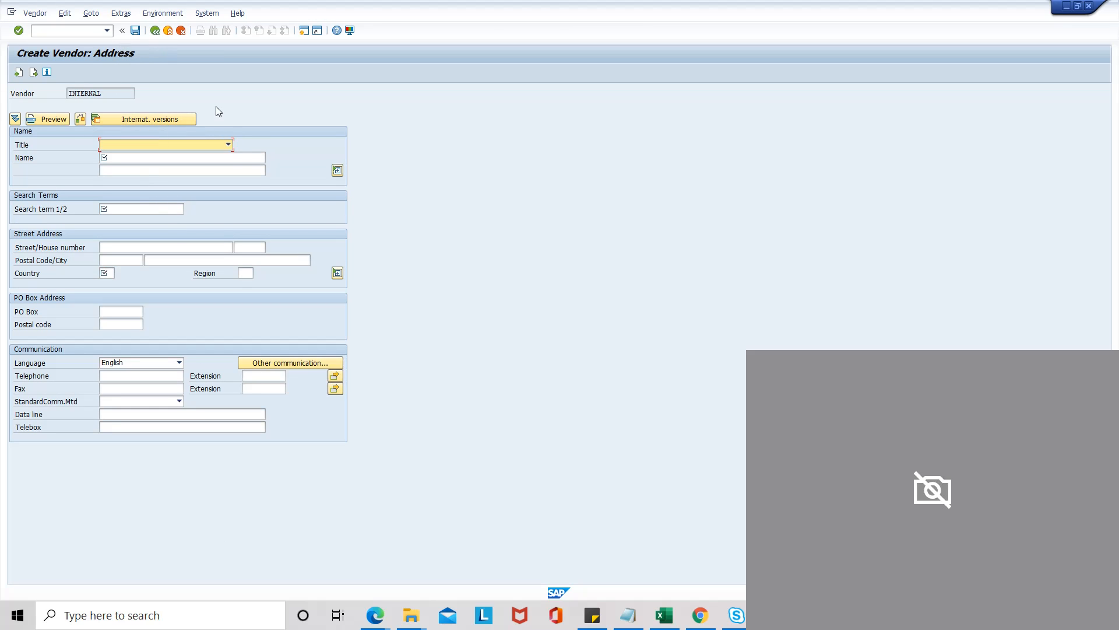
# Set the vendor's title to Mr. and enter the placeholder XXXXX as the name
pyautogui.click(228, 144)
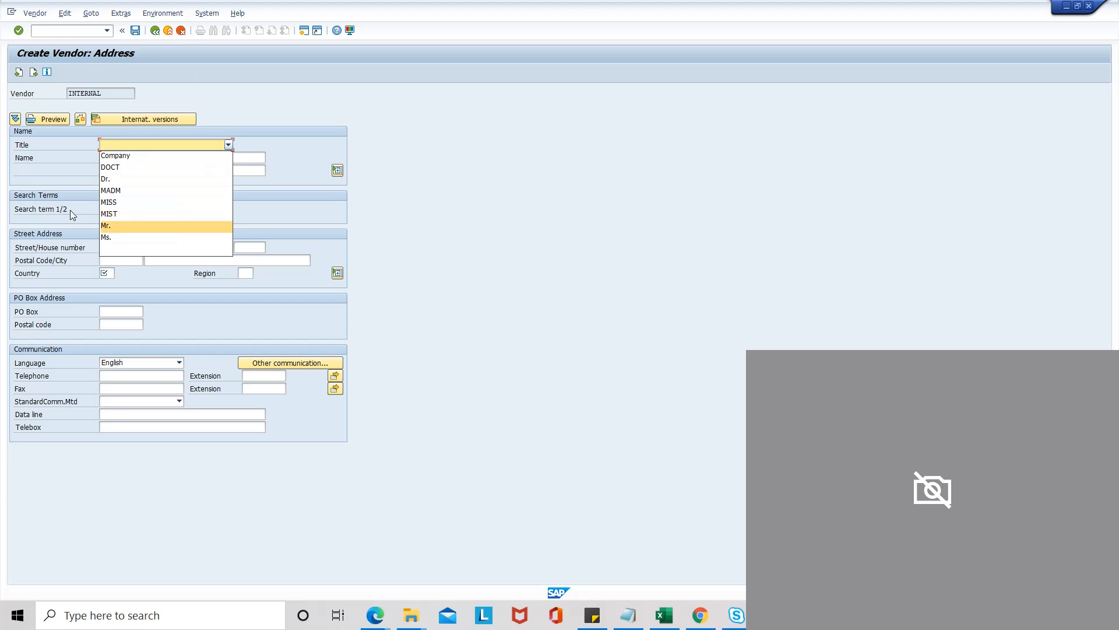
pyautogui.click(111, 225)
pyautogui.click(162, 156)
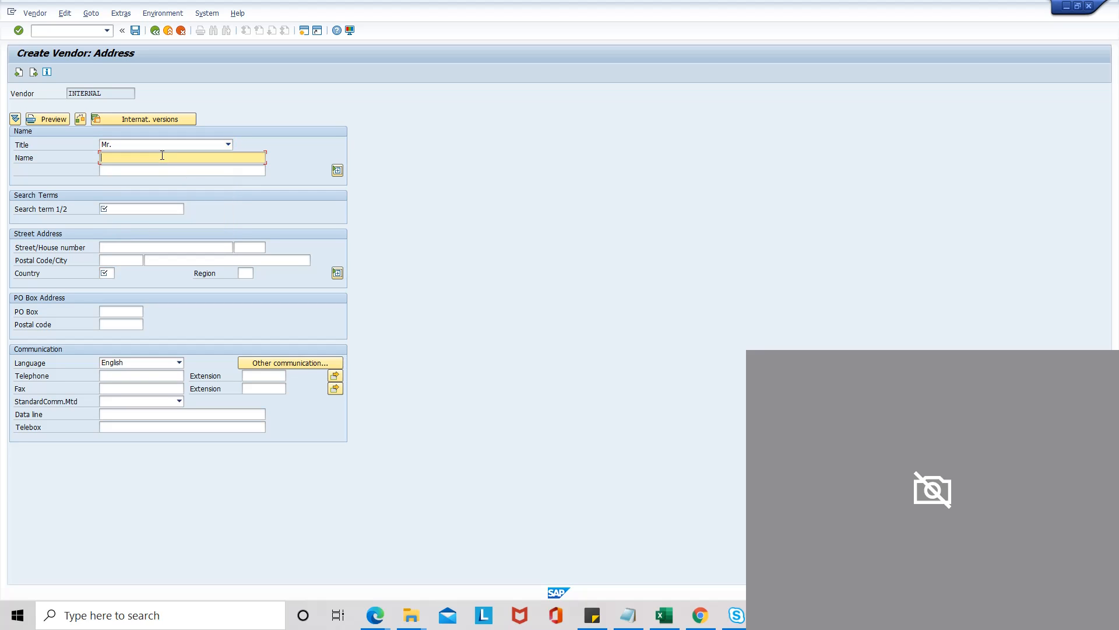
pyautogui.write('XXX')
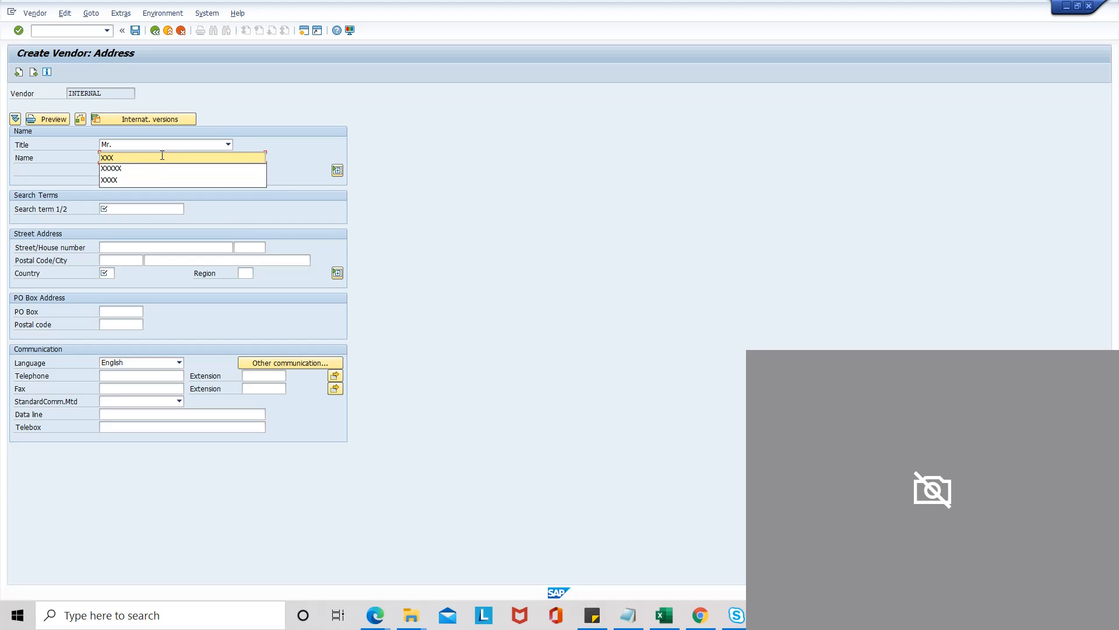
pyautogui.write('XX')
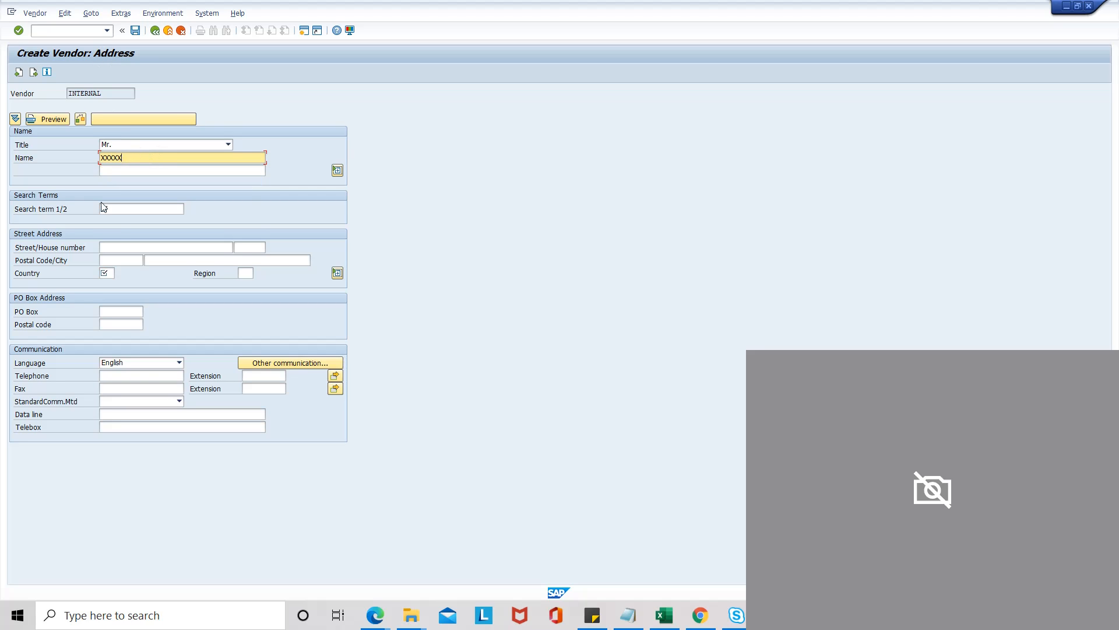
# Enter 12345 as the vendor's search term
pyautogui.click(120, 207)
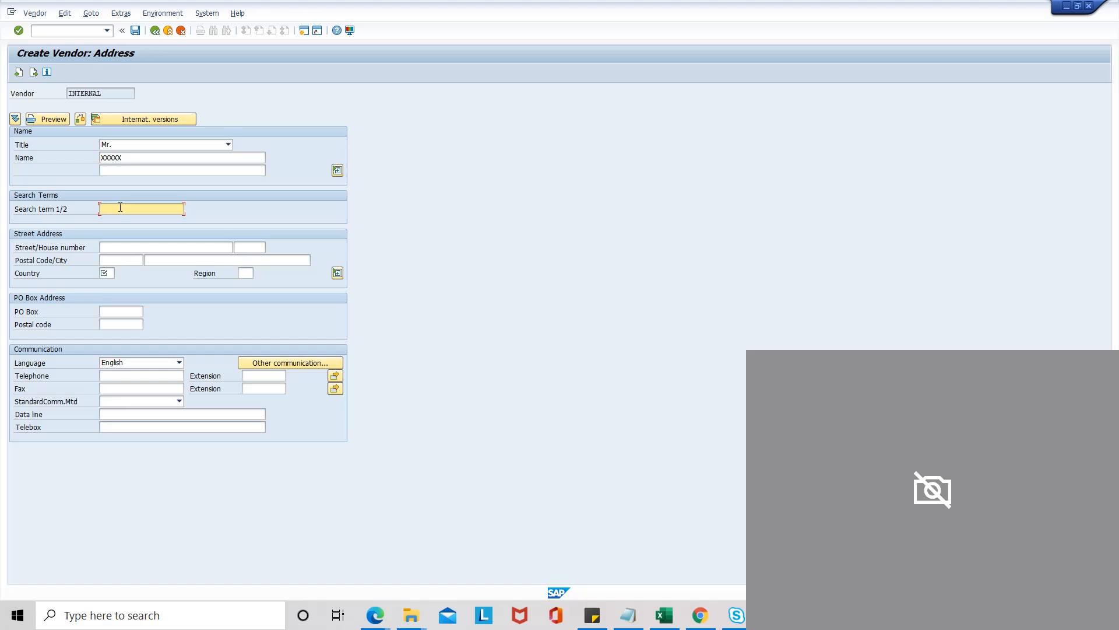
pyautogui.write('1')
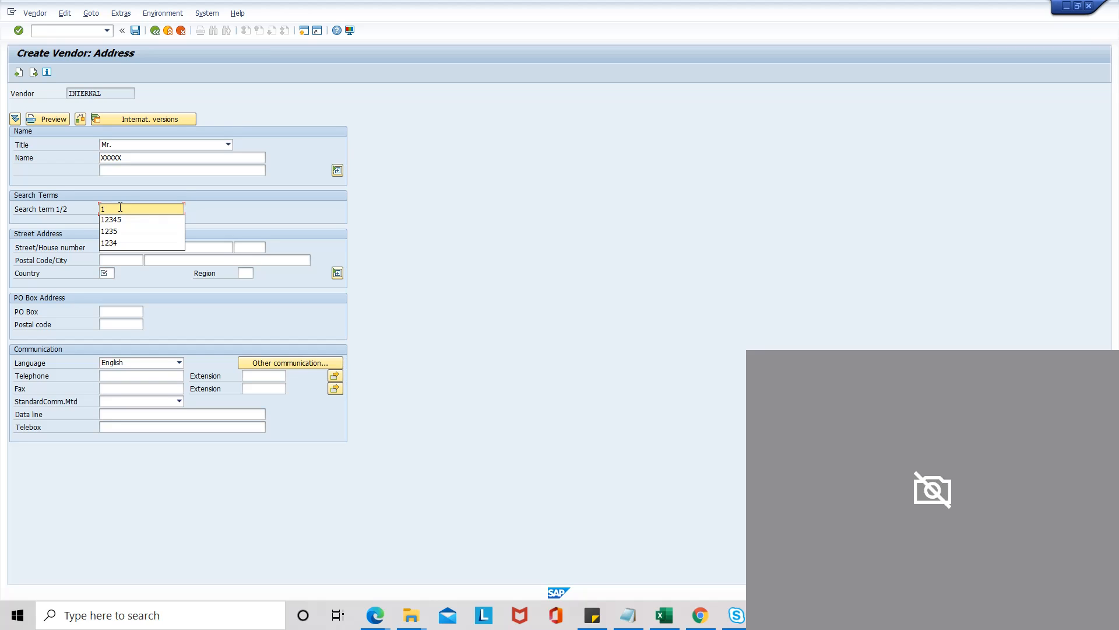
pyautogui.press('BackSpace')
pyautogui.click(117, 209)
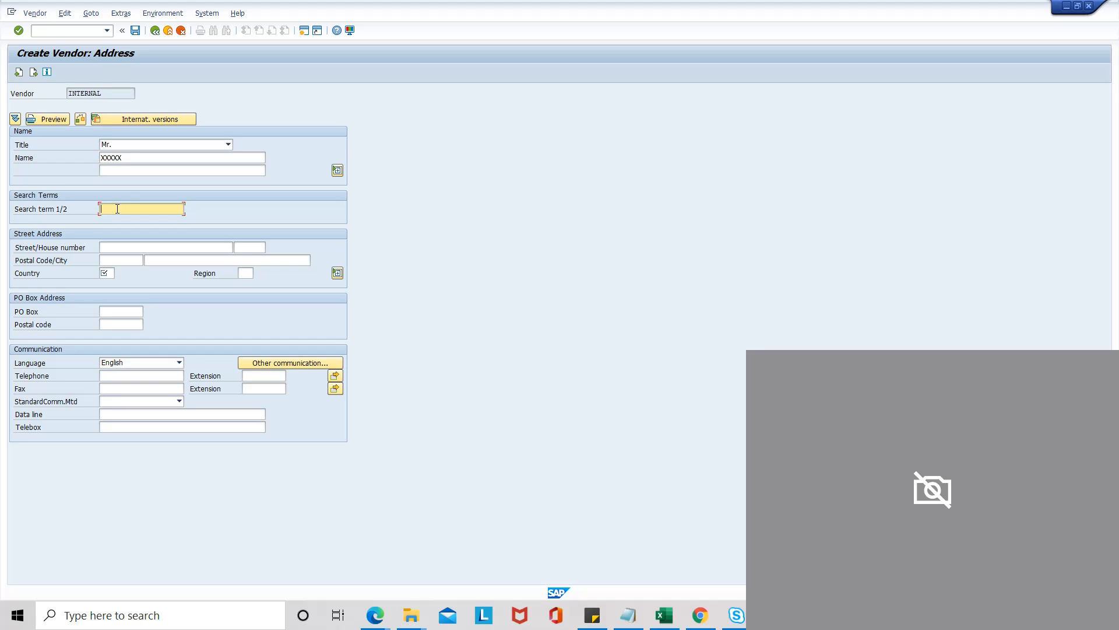
pyautogui.write('12345')
# Fill in the vendor's street and postal code, and enter Isreal as the city
pyautogui.click(111, 251)
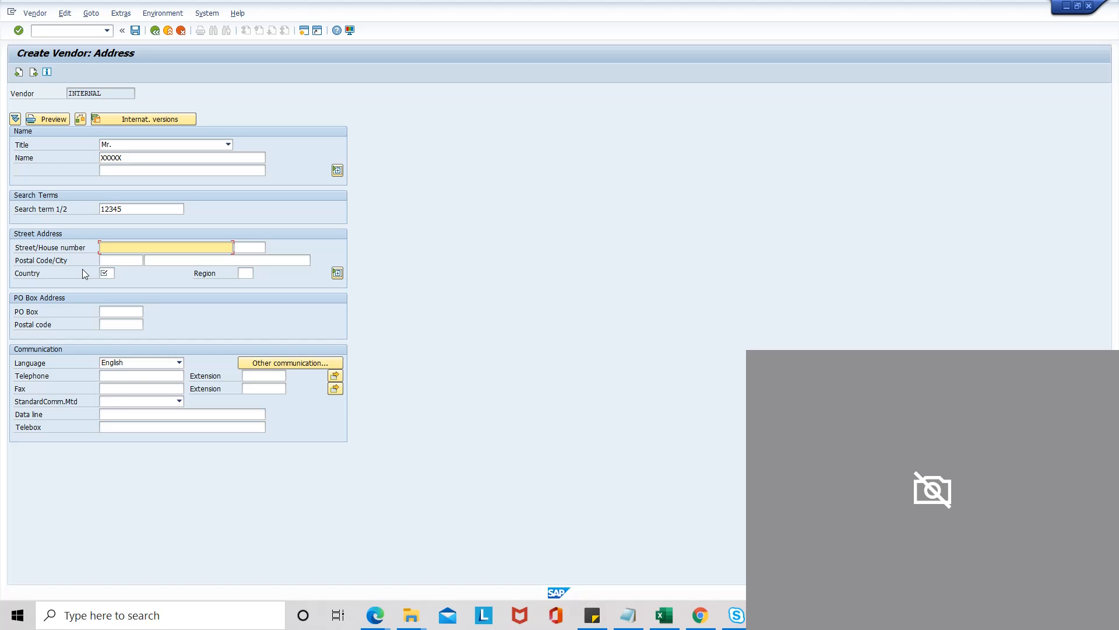
pyautogui.write('141 KKstreet')
pyautogui.click(128, 261)
pyautogui.write('641')
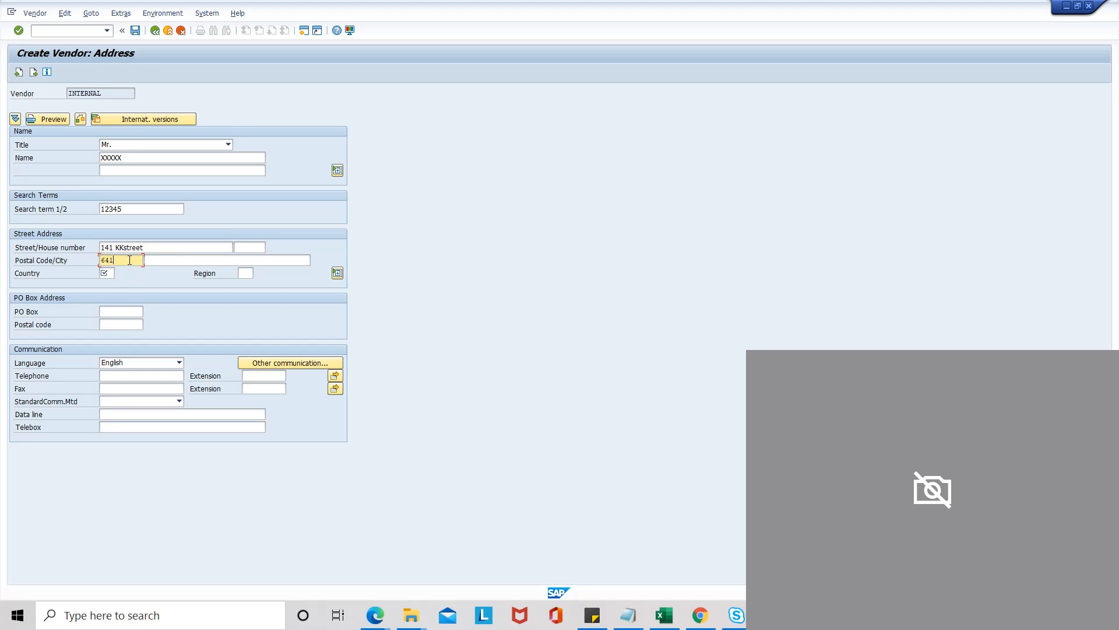
pyautogui.write('020')
pyautogui.click(173, 259)
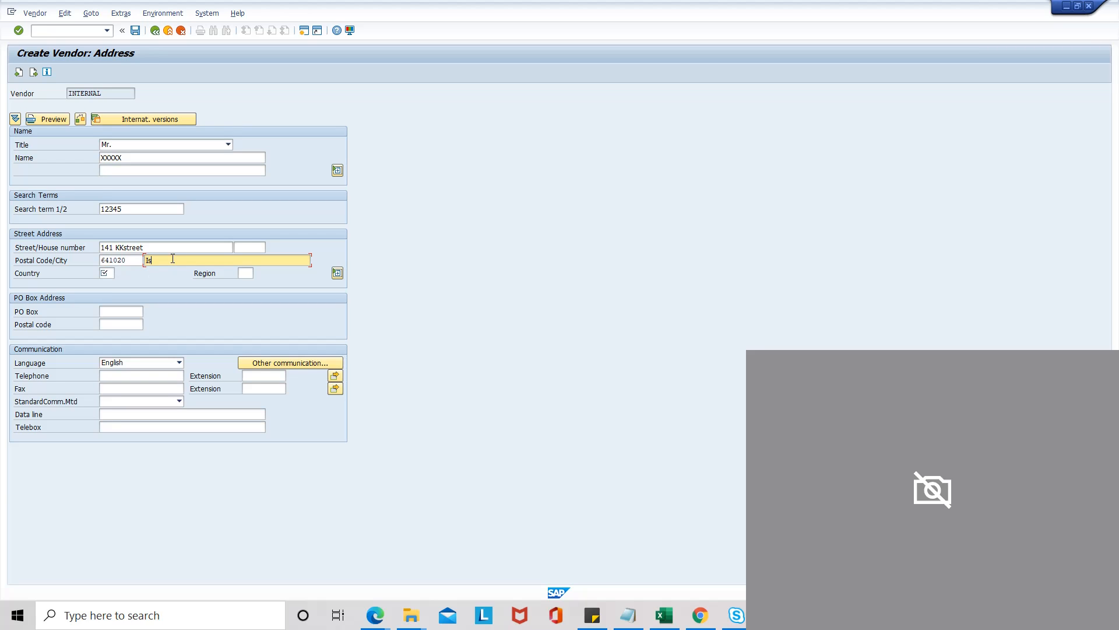
pyautogui.write('Isreal')
# Set the country in the vendor's street address to IL
pyautogui.click(106, 273)
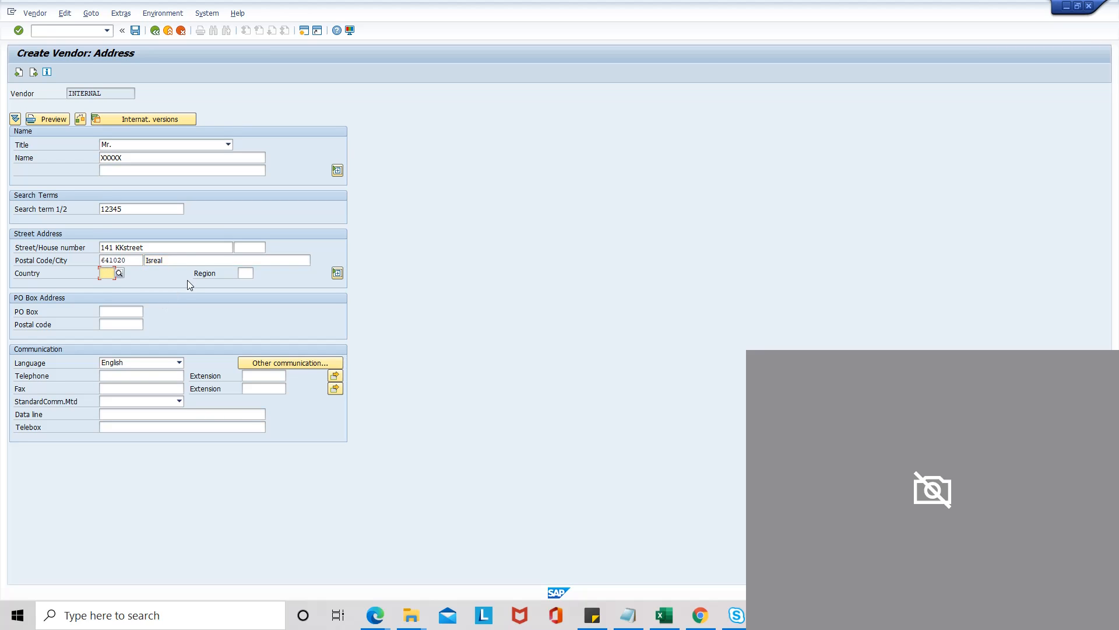
pyautogui.click(177, 259)
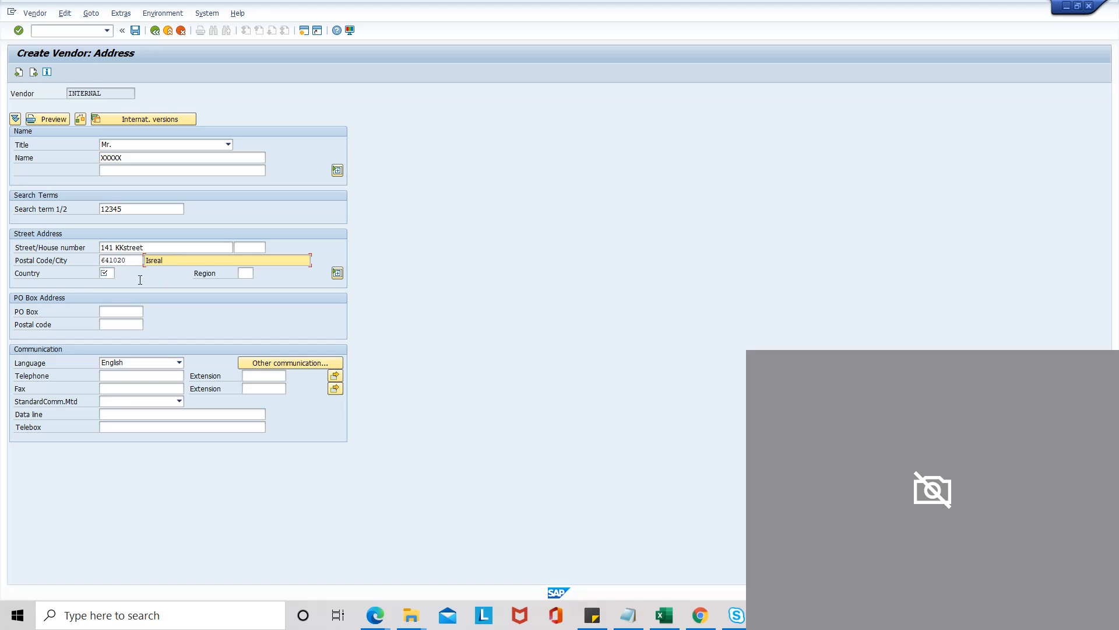
pyautogui.click(106, 273)
pyautogui.write('IL')
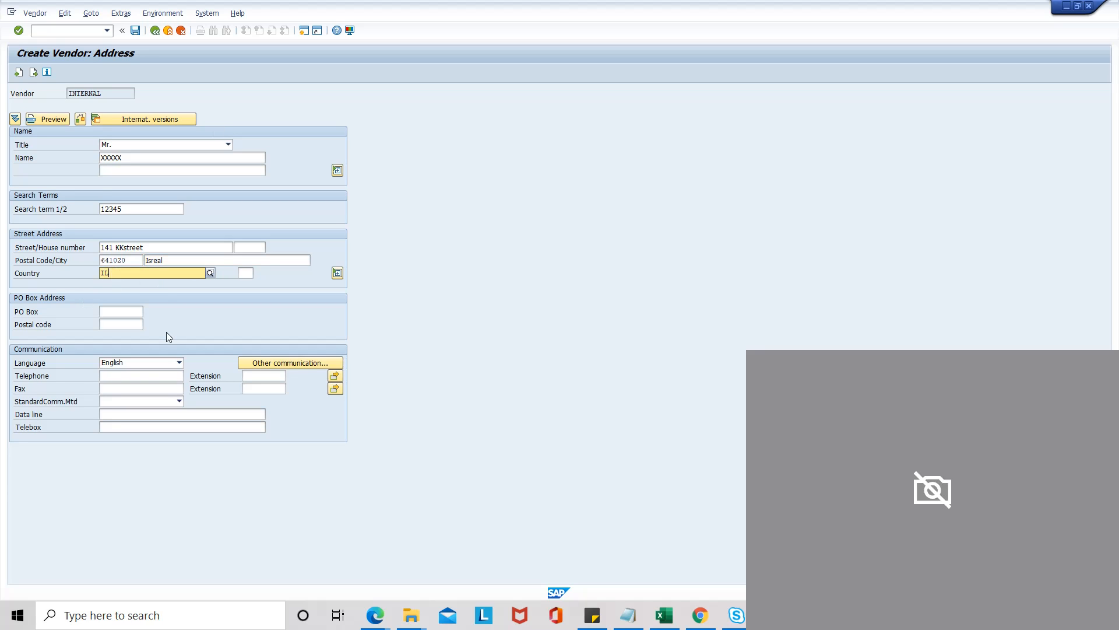
pyautogui.click(149, 300)
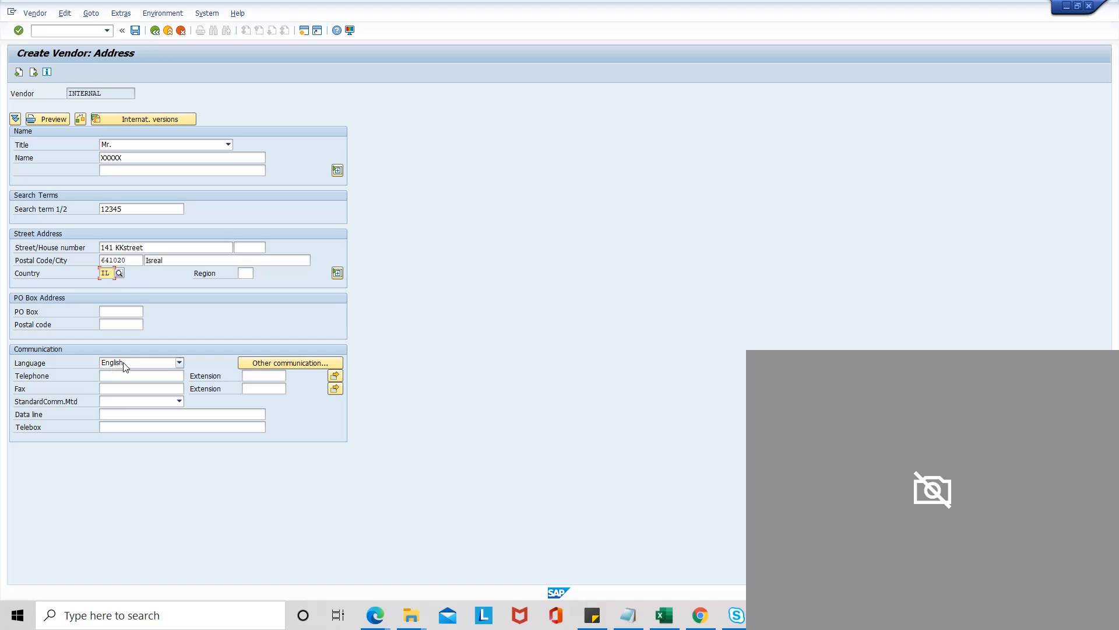
# Select English as the communication language and enter the vendor's telephone number
pyautogui.click(178, 362)
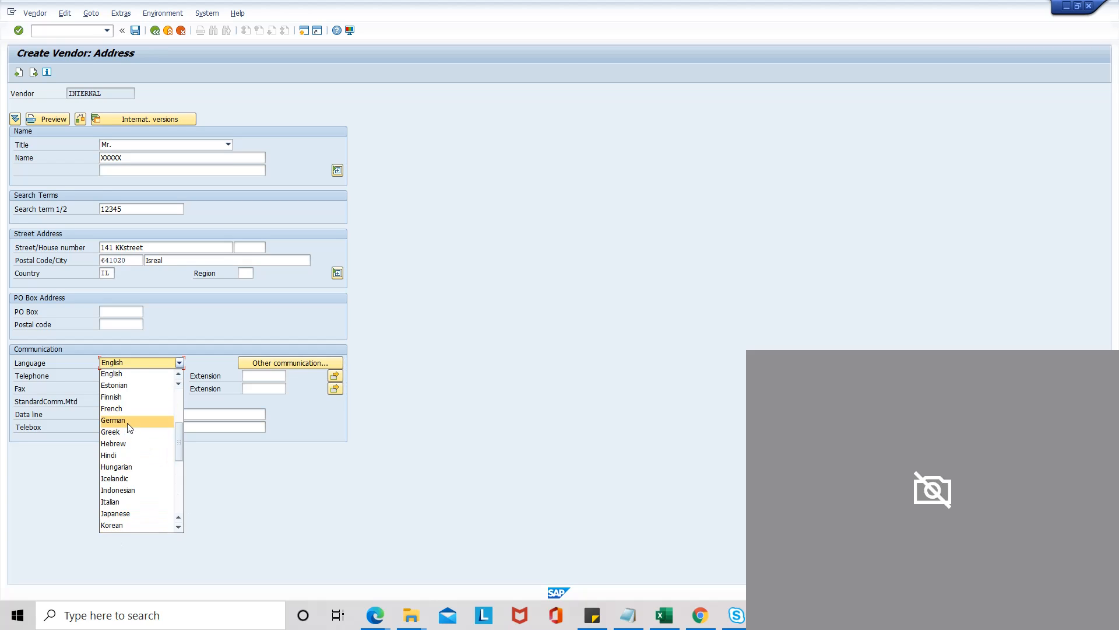
pyautogui.click(130, 370)
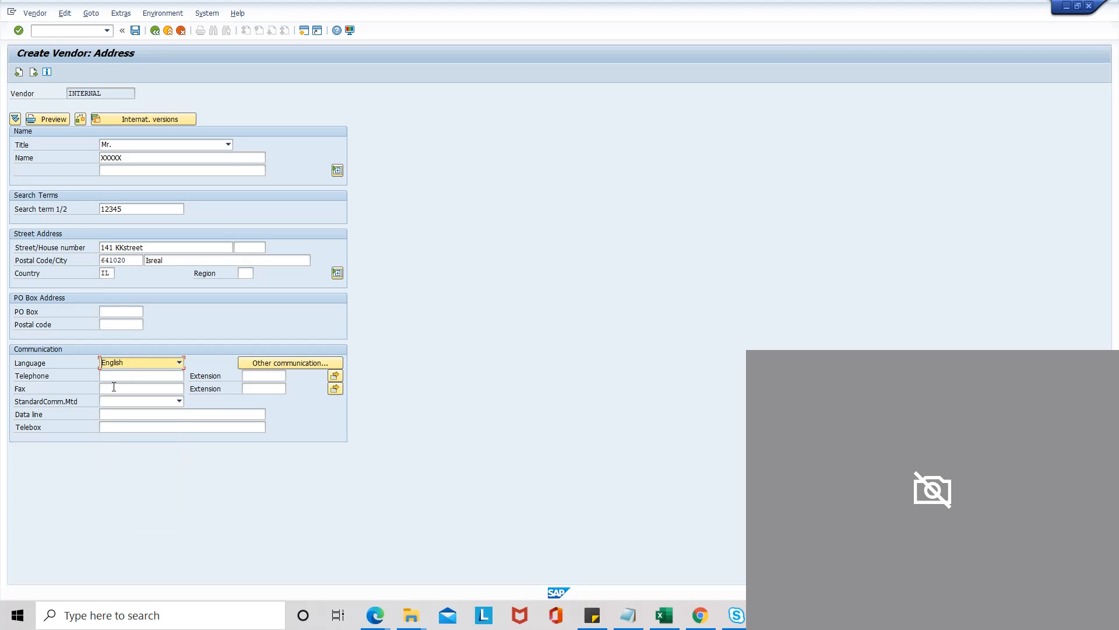
pyautogui.click(121, 378)
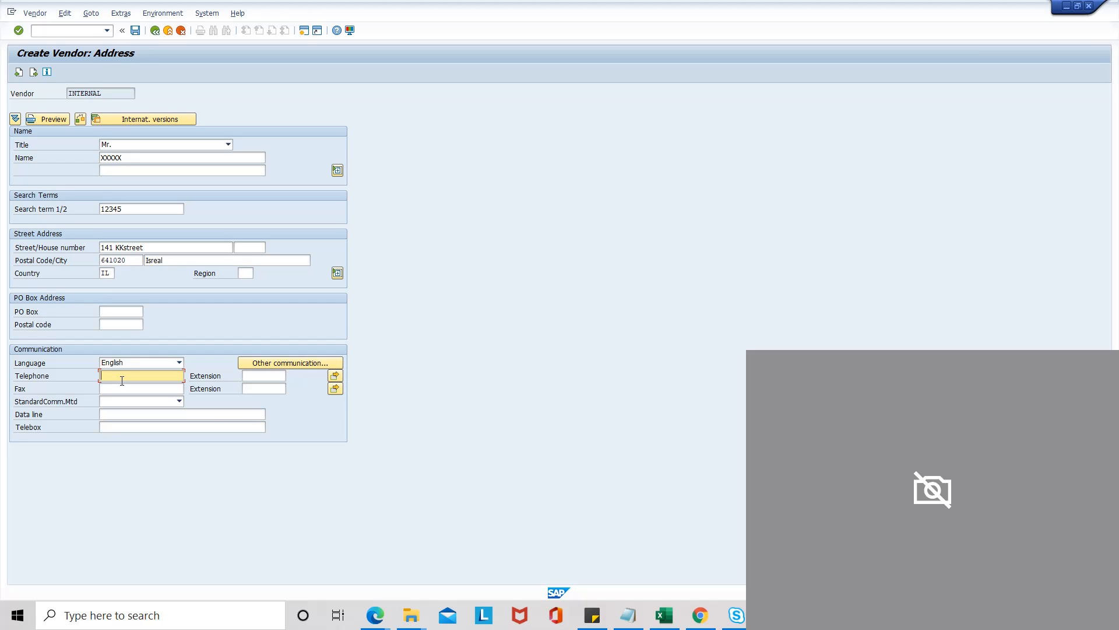
pyautogui.write('912567899')
# Accept the address data and proceed past the Control and Payment transactions screens to Contact persons, leaving both without entries
pyautogui.press('Return')
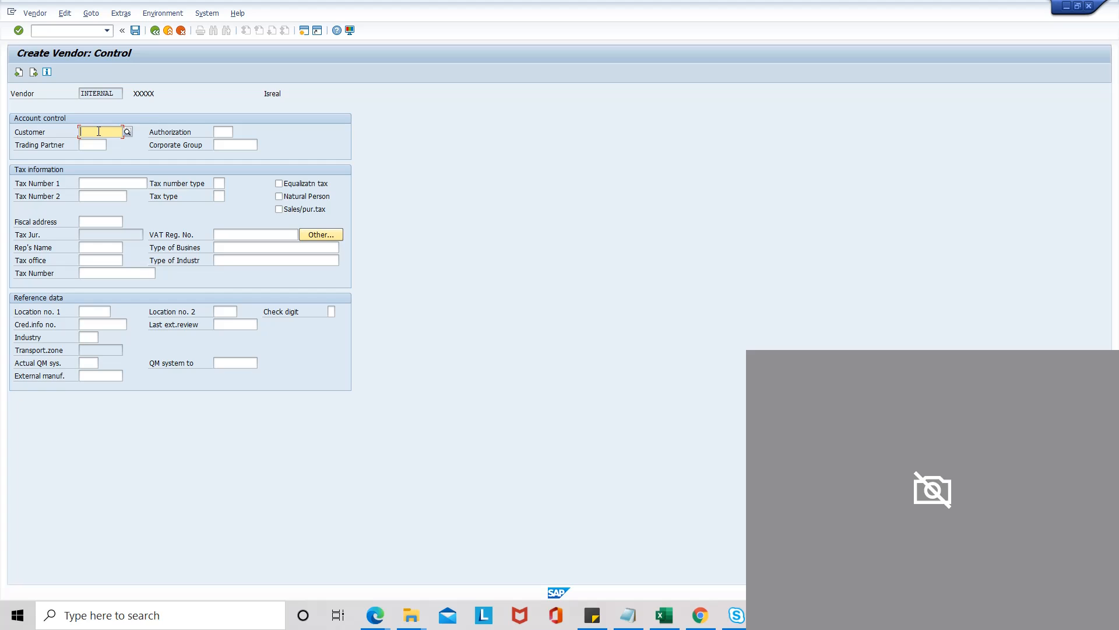
pyautogui.press('Return')
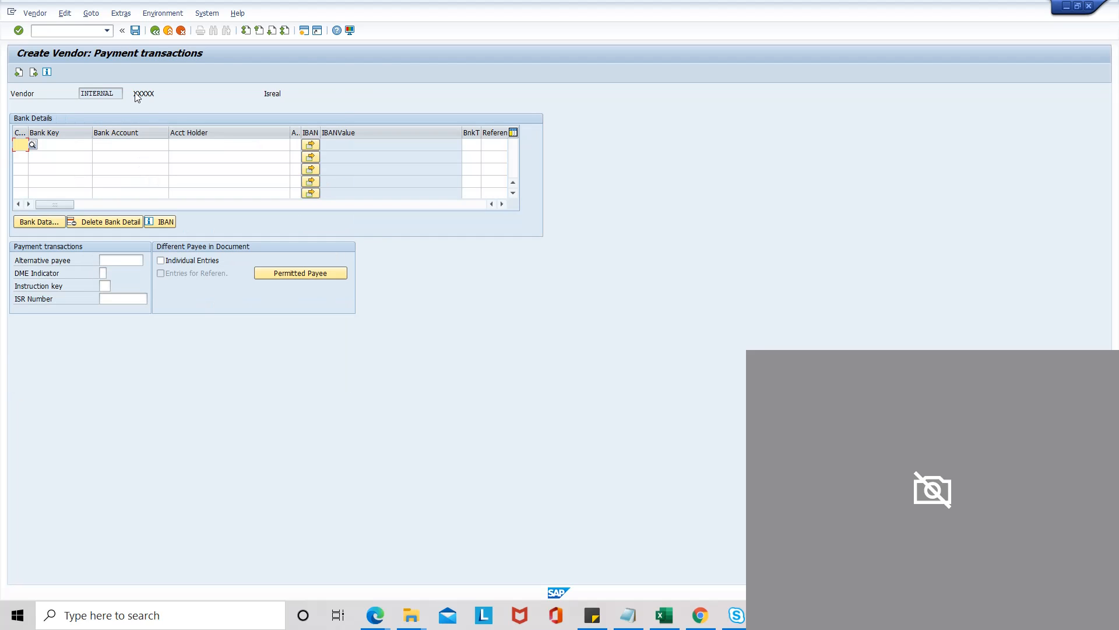
pyautogui.press('Return')
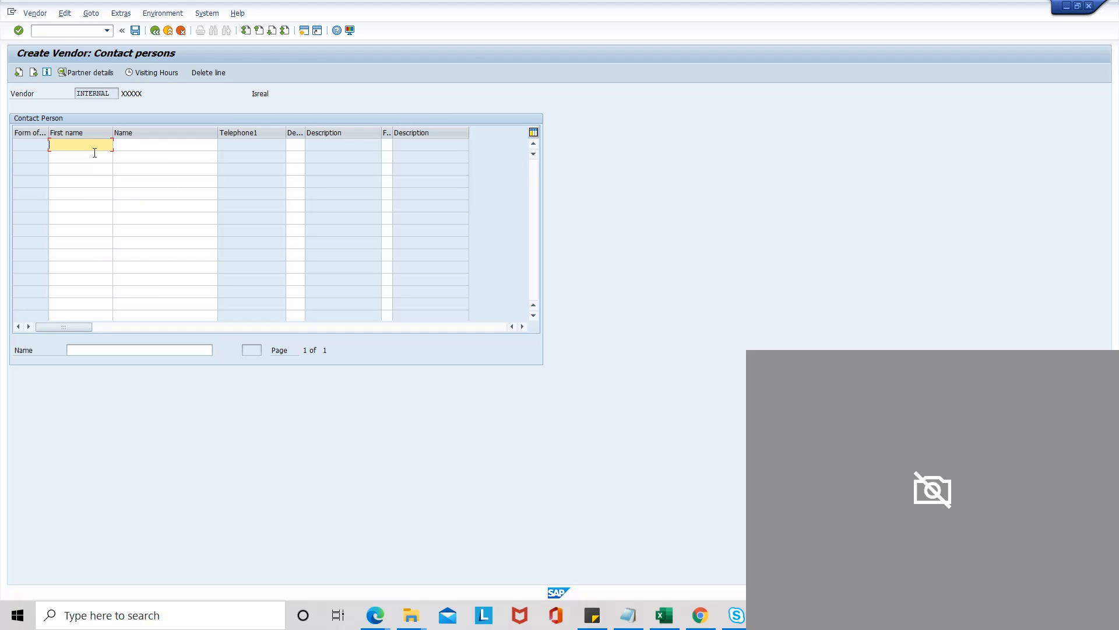
# Proceed past the Contact persons screen and set the reconciliation account to 196400, Guarantees - vendors
pyautogui.press('Return')
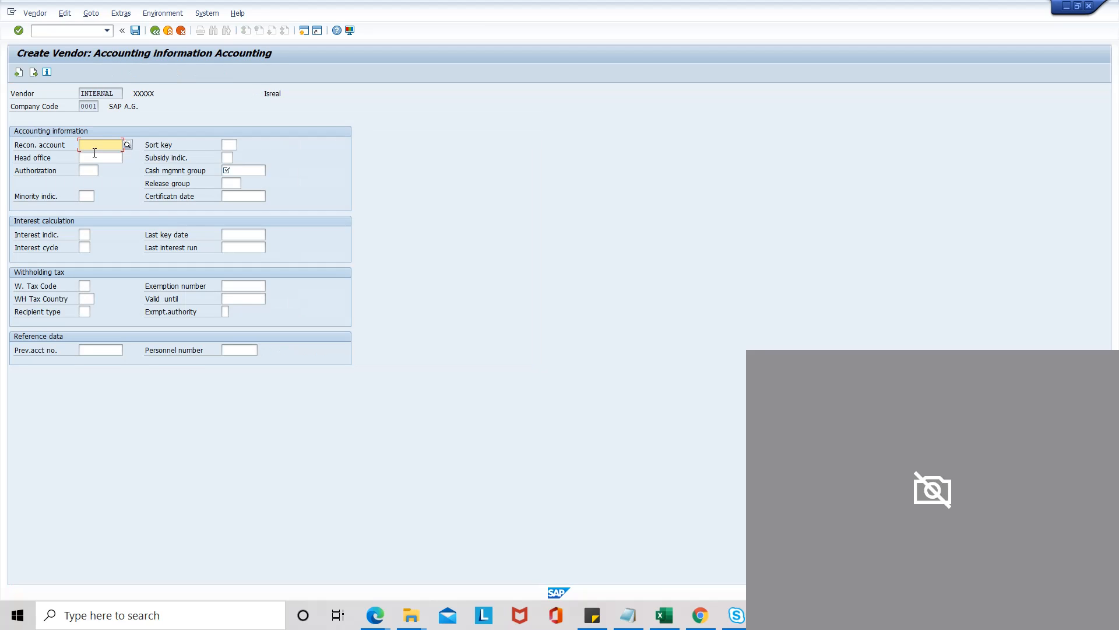
pyautogui.click(128, 145)
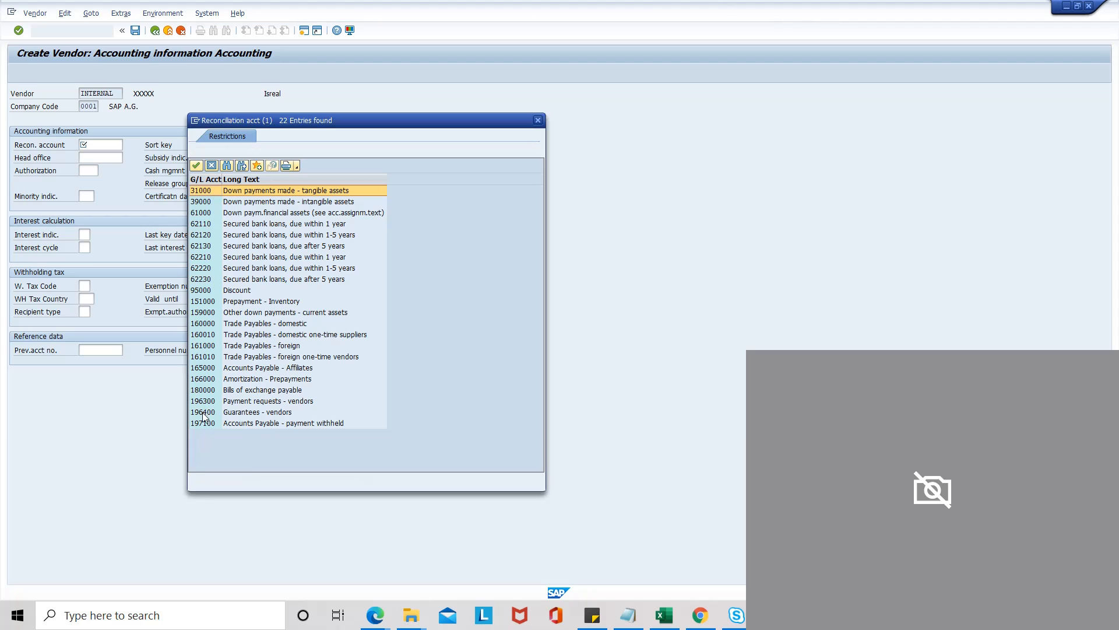
pyautogui.doubleClick(235, 411)
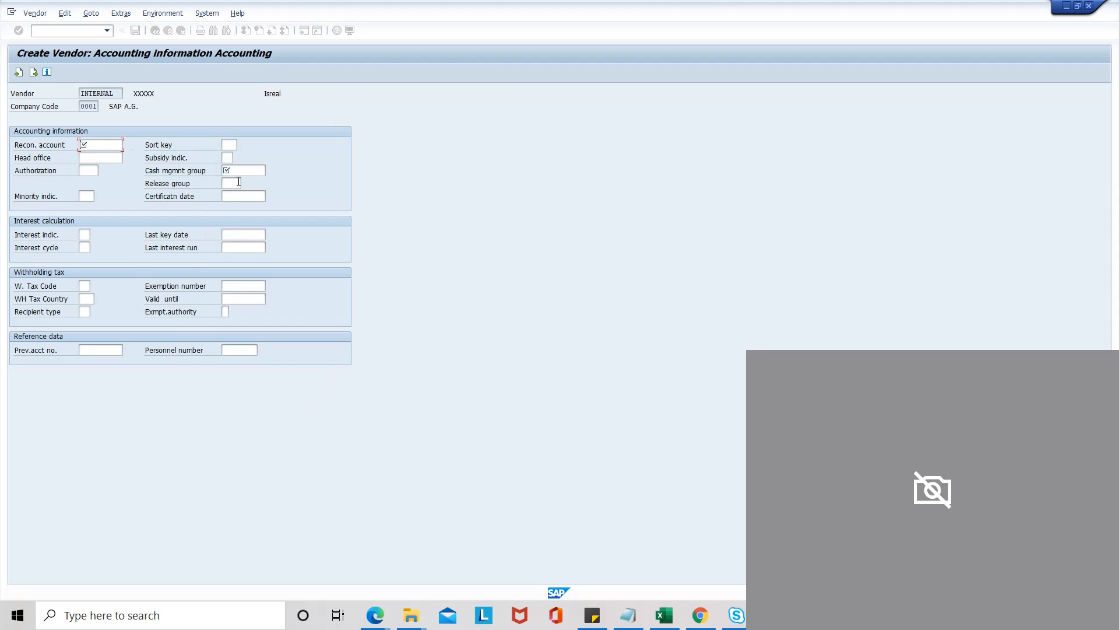
# Set the cash management group to A1, Domestic payments (A/P), and proceed to the Payment transactions Accounting screen
pyautogui.click(239, 170)
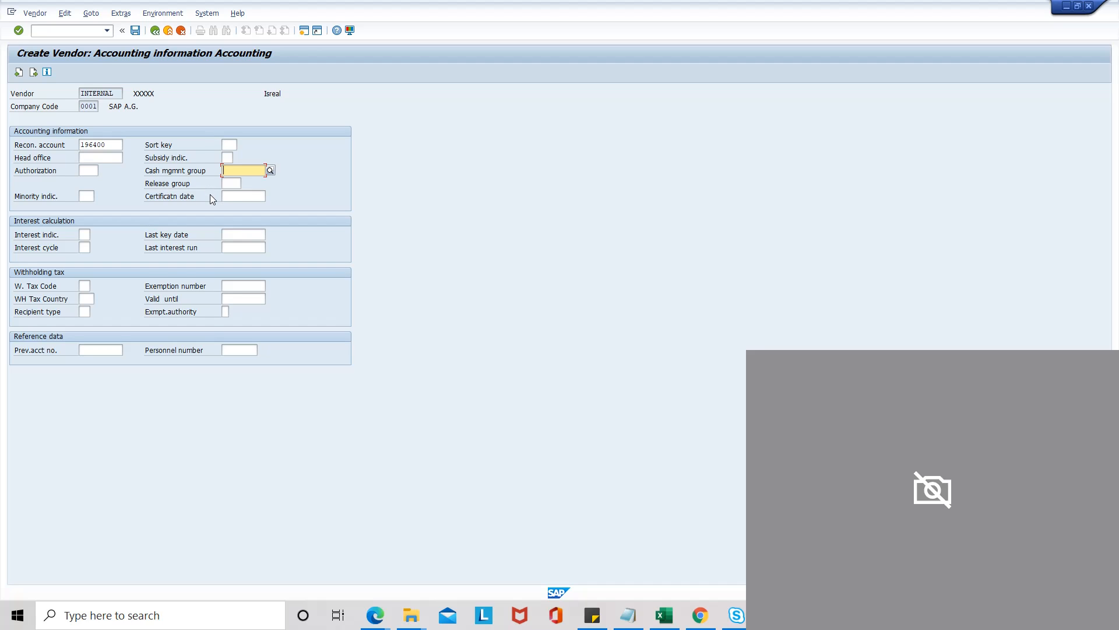
pyautogui.write('A')
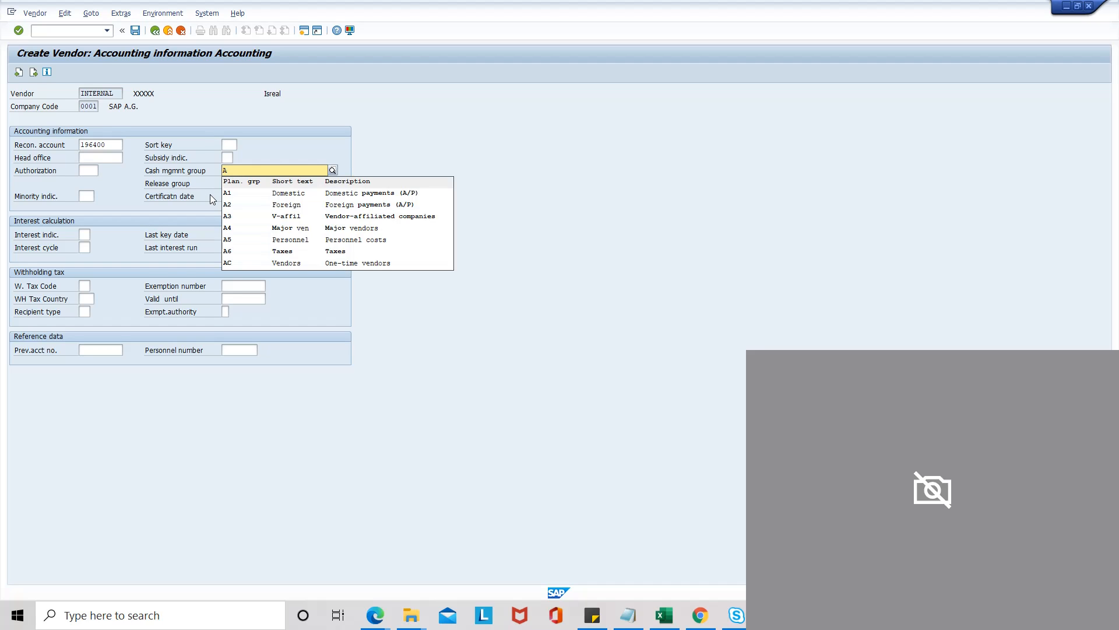
pyautogui.write('1')
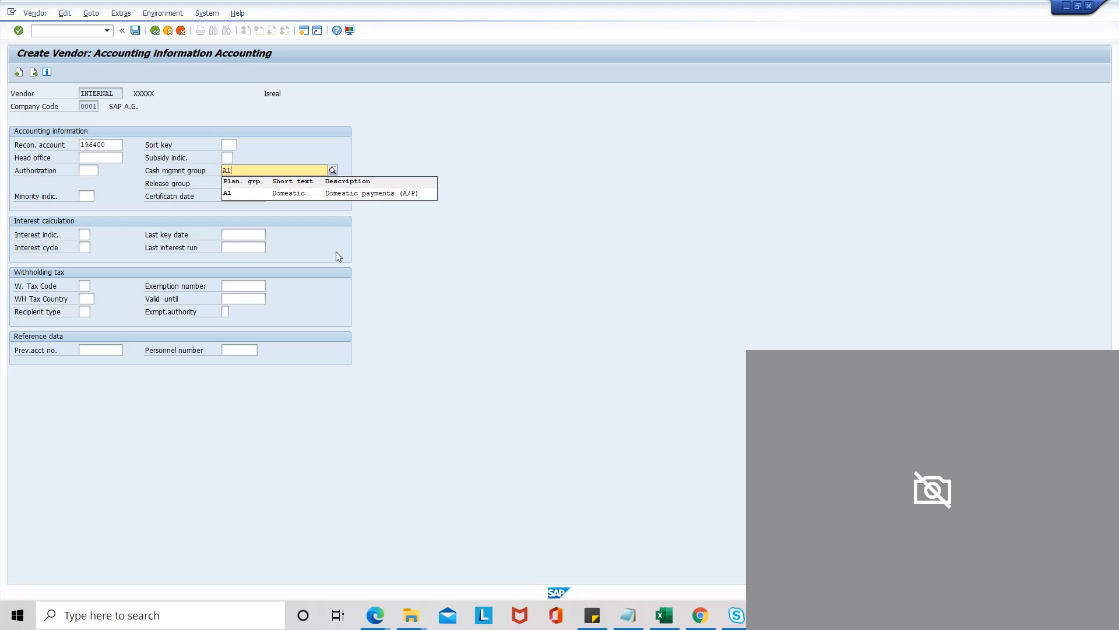
pyautogui.click(338, 193)
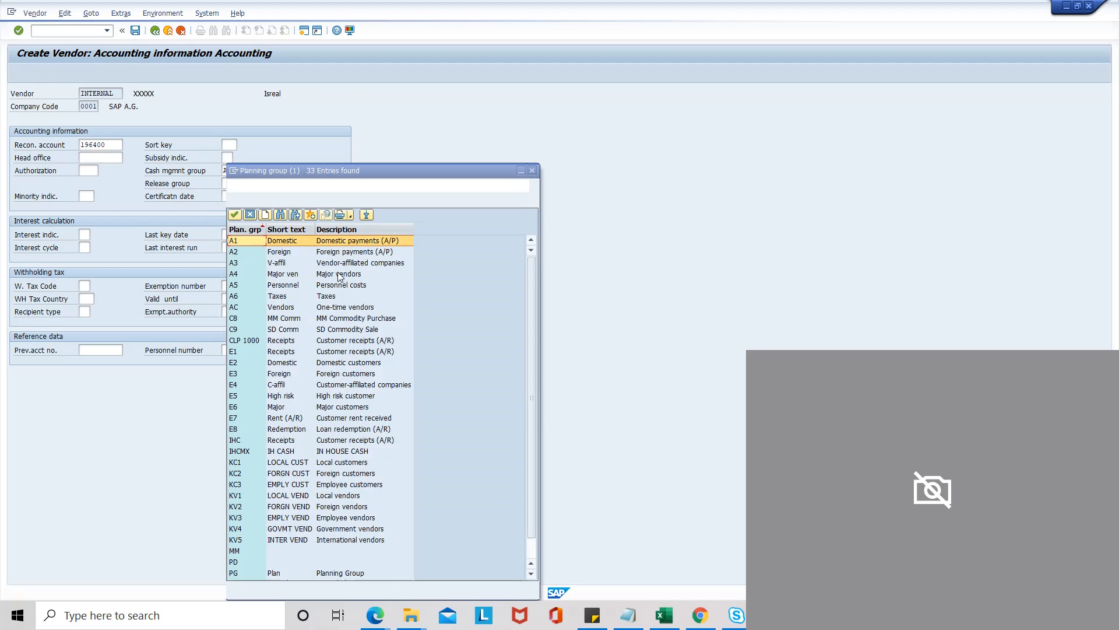
pyautogui.press('Return')
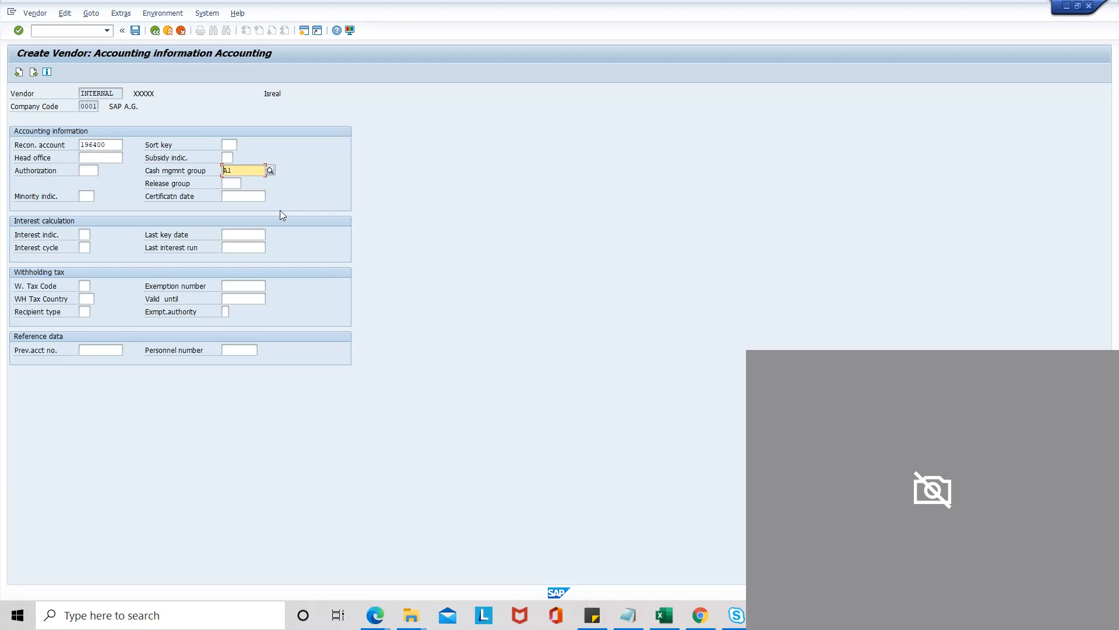
pyautogui.press('Return')
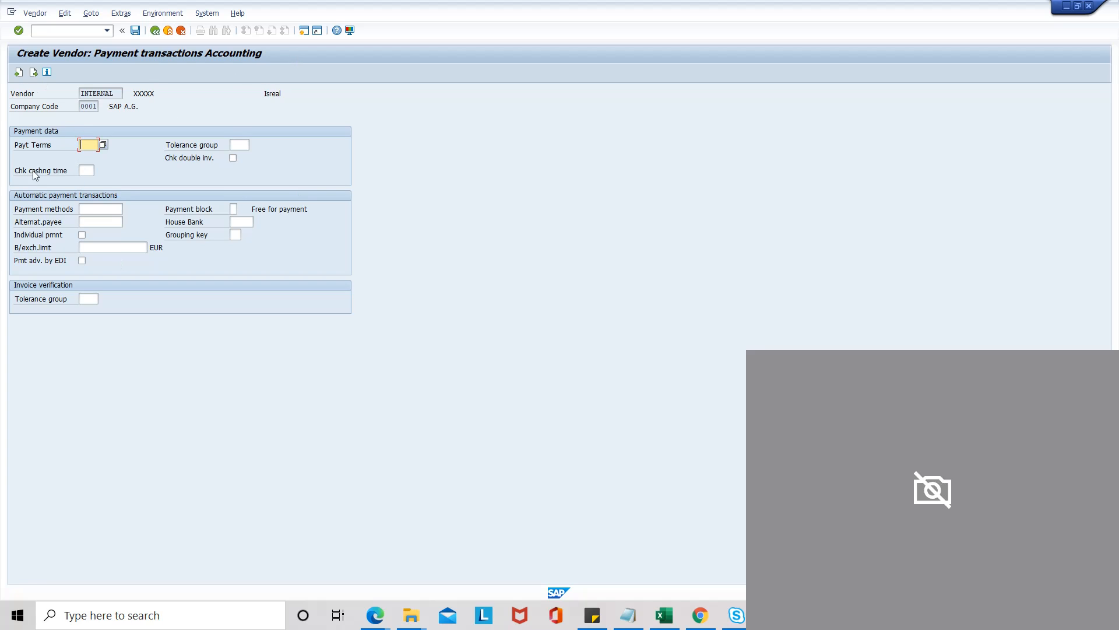
# Set the accounting payment terms to 0001 and proceed past the Correspondence screen to Purchasing data, leaving correspondence without entries
pyautogui.click(105, 147)
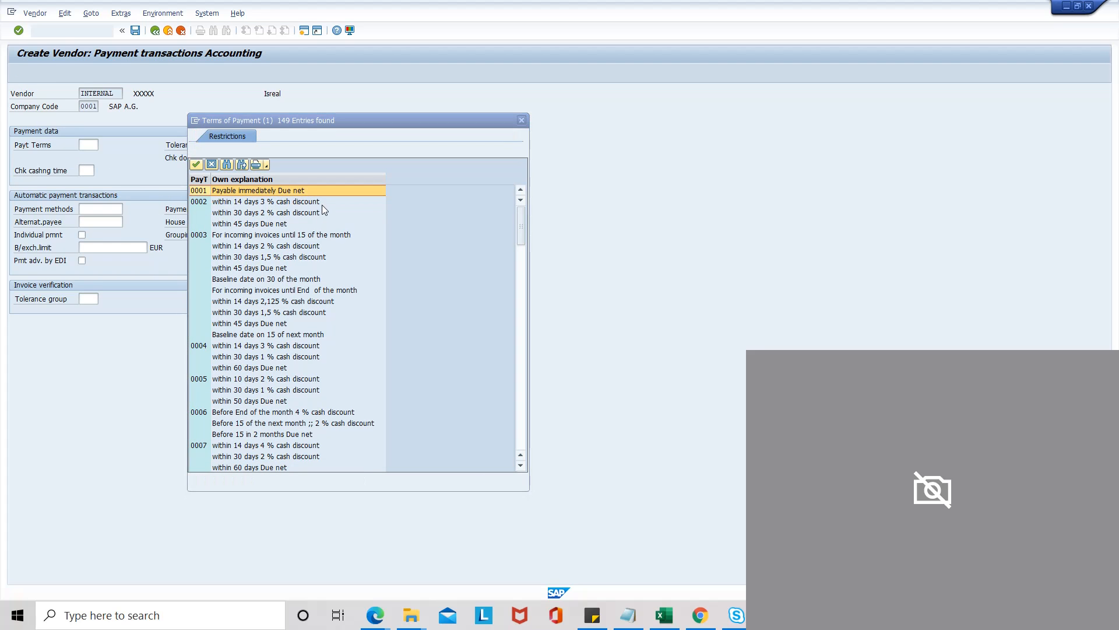
pyautogui.doubleClick(223, 192)
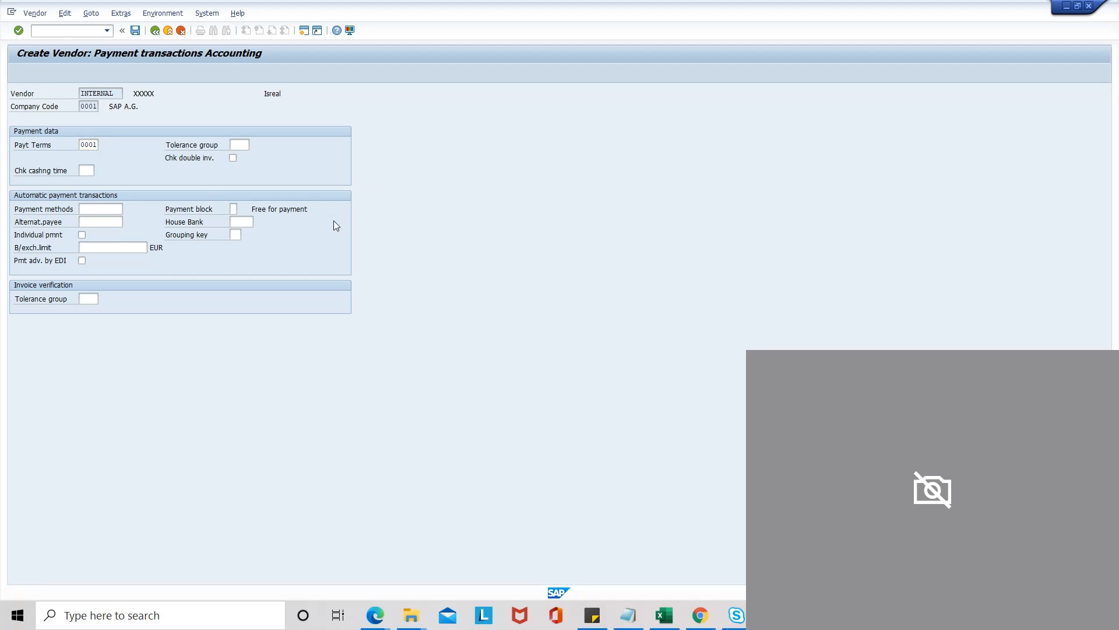
pyautogui.press('Return')
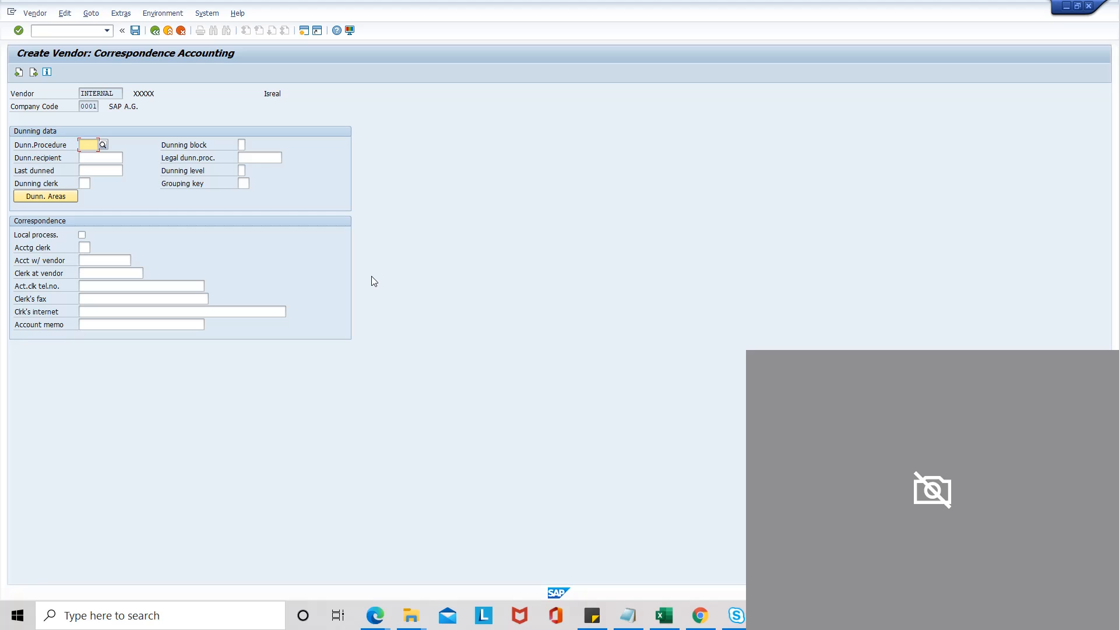
pyautogui.press('Return')
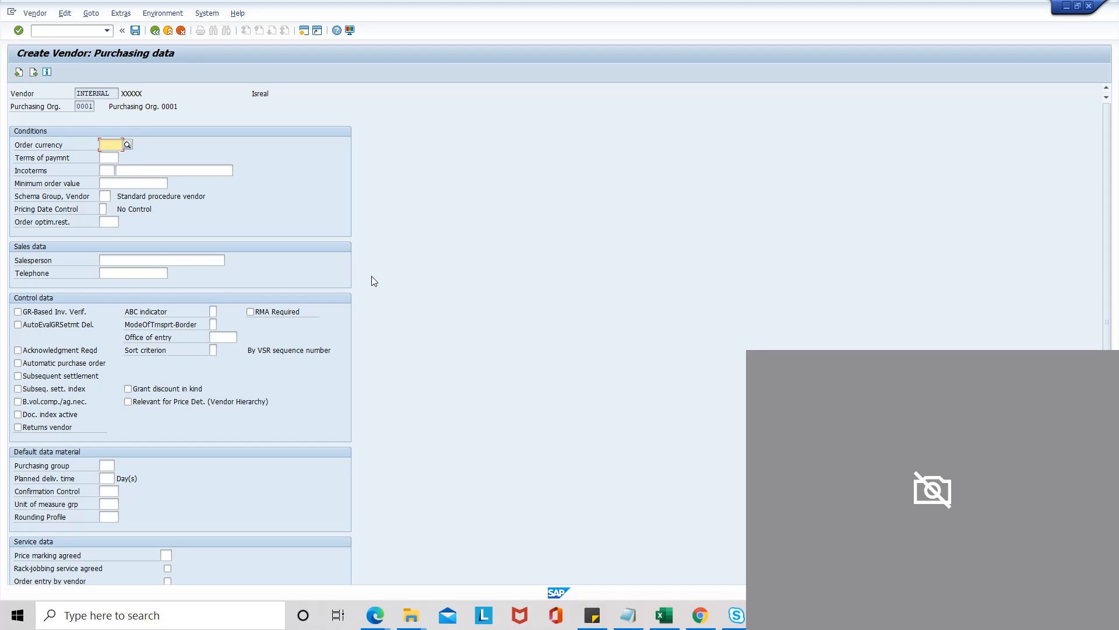
# Set the order currency to EUR in the purchasing data and proceed to the Partner functions screen
pyautogui.write('EUR')
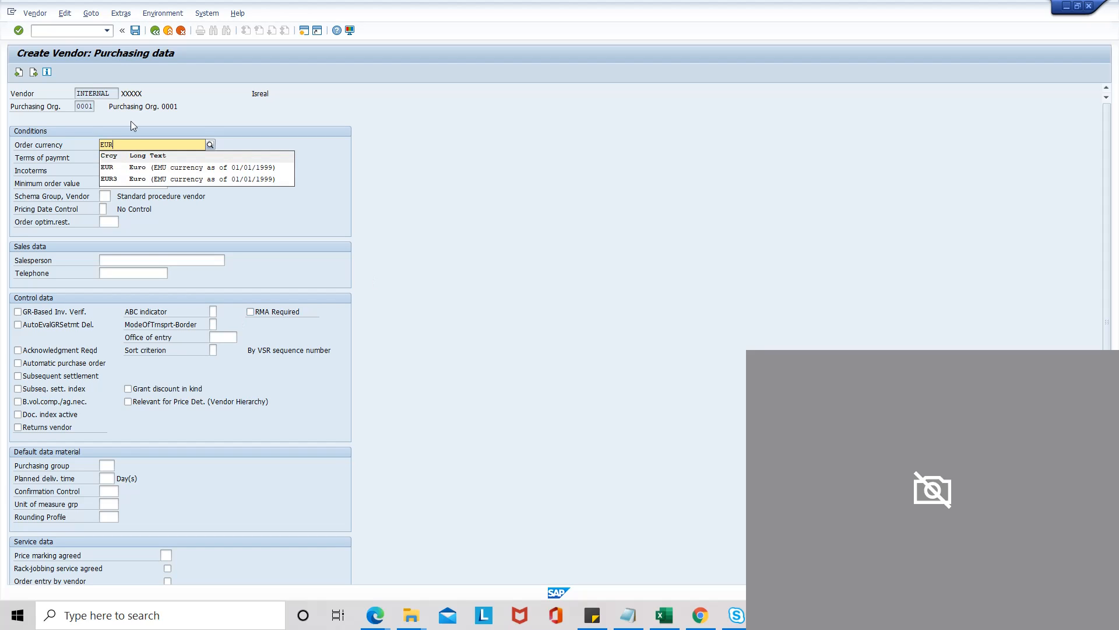
pyautogui.click(106, 168)
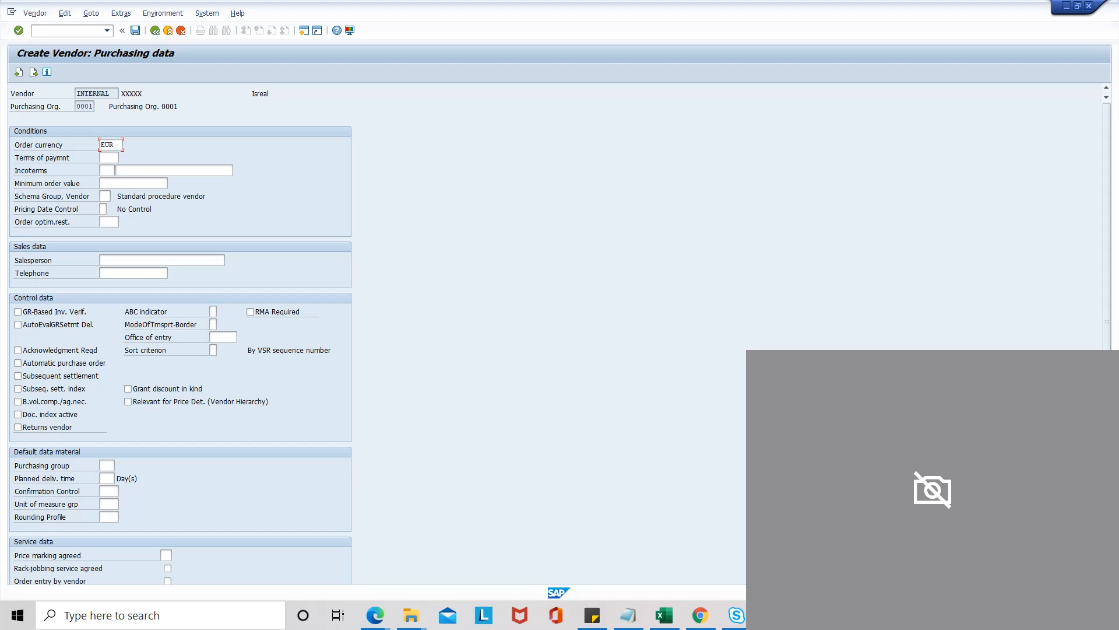
pyautogui.moveTo(1107, 321); pyautogui.dragTo(1107, 345)
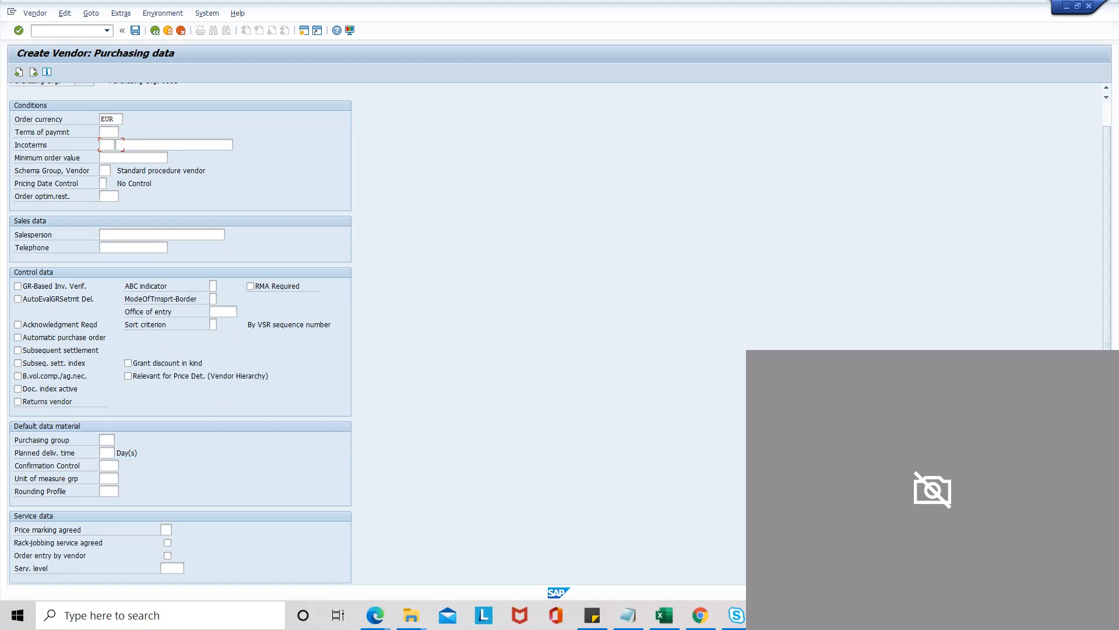
pyautogui.click(1107, 120)
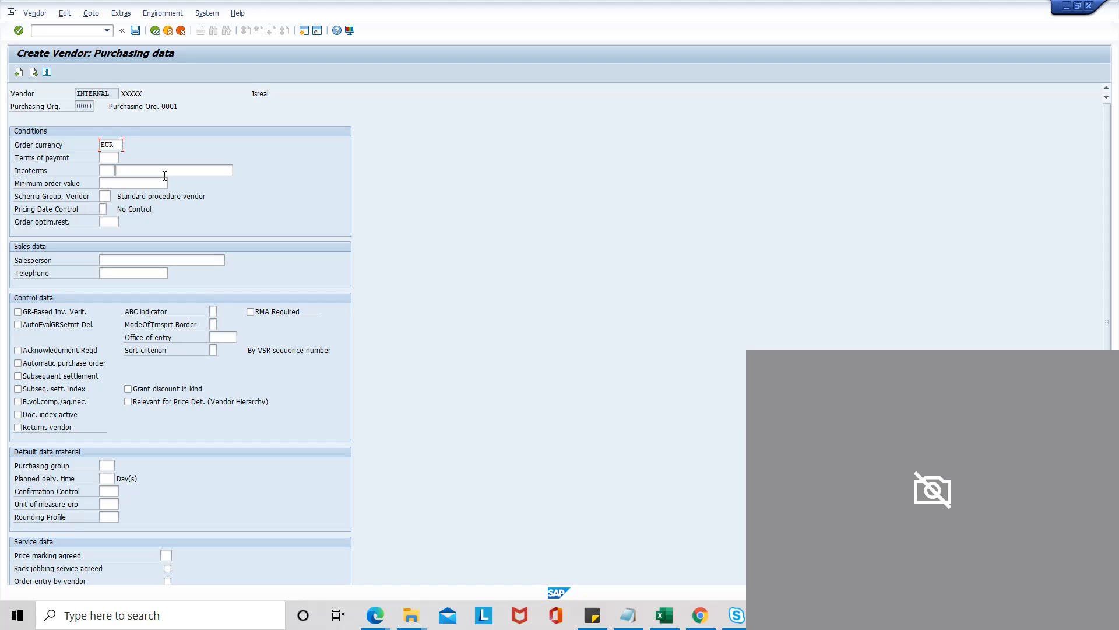
pyautogui.click(117, 145)
pyautogui.press('Return')
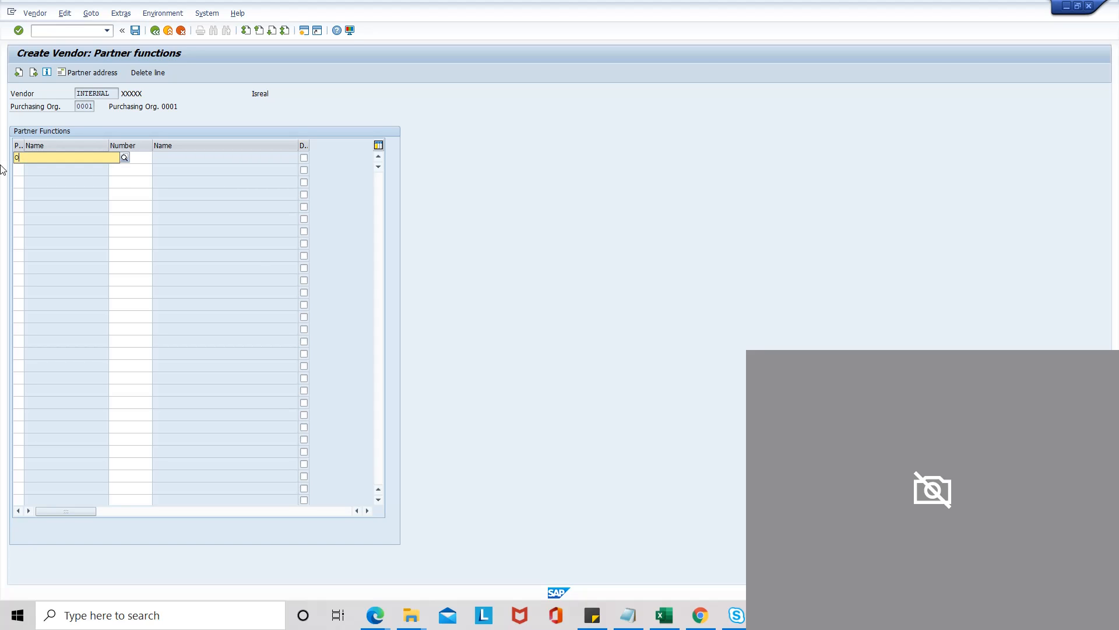
# Add the partner function OA (Ordering Address) in the first row and assign it an existing vendor's number
pyautogui.write('A')
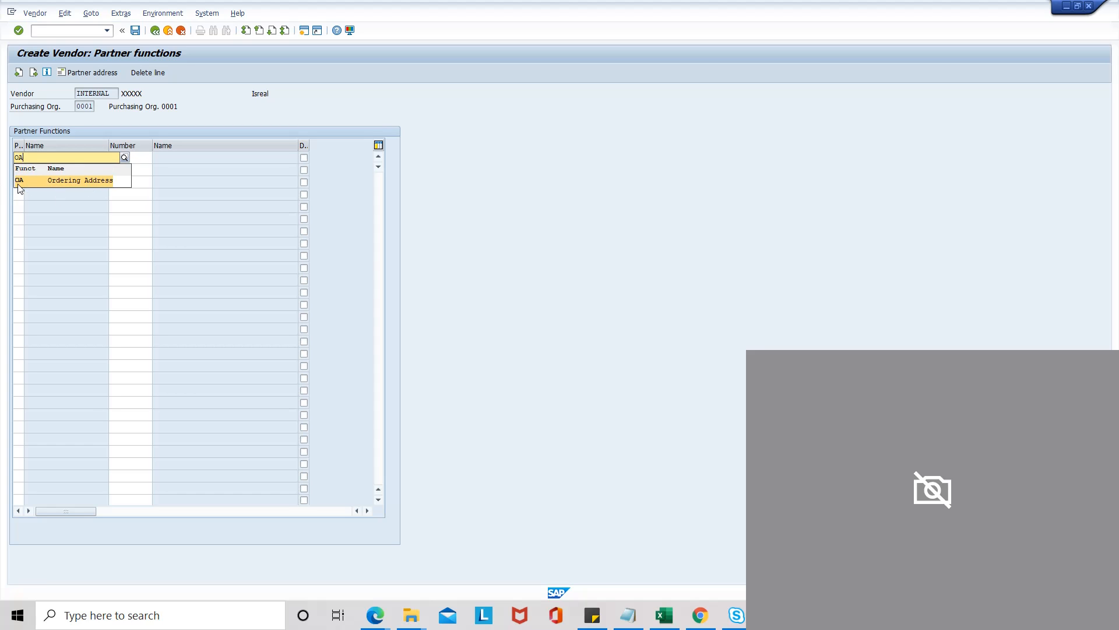
pyautogui.click(73, 182)
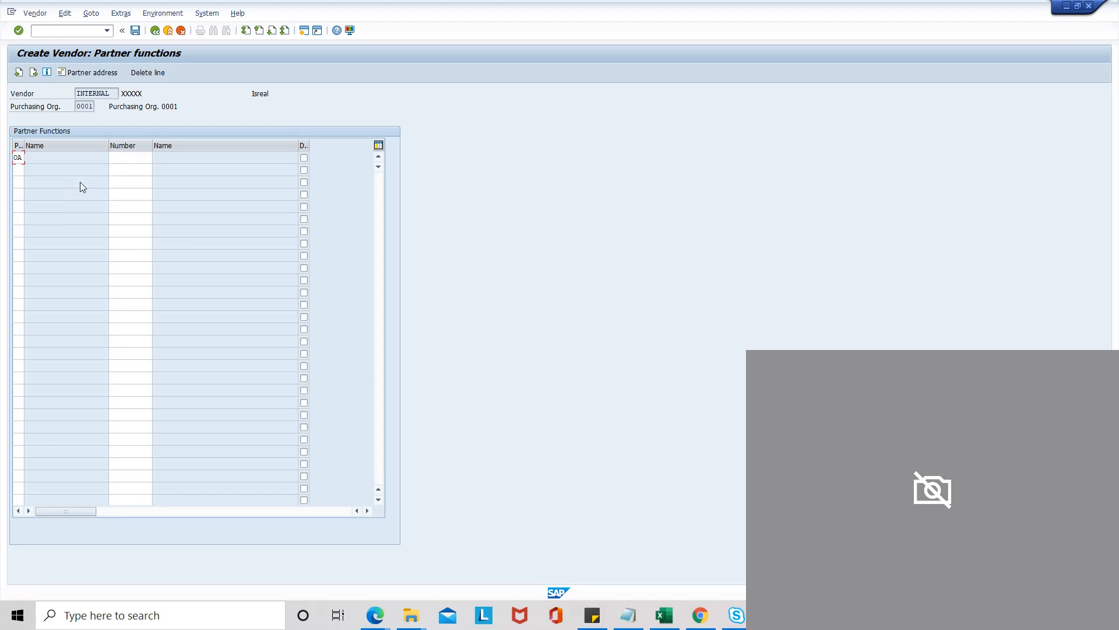
pyautogui.click(137, 160)
pyautogui.click(112, 95)
pyautogui.click(131, 156)
pyautogui.press('BackSpace')
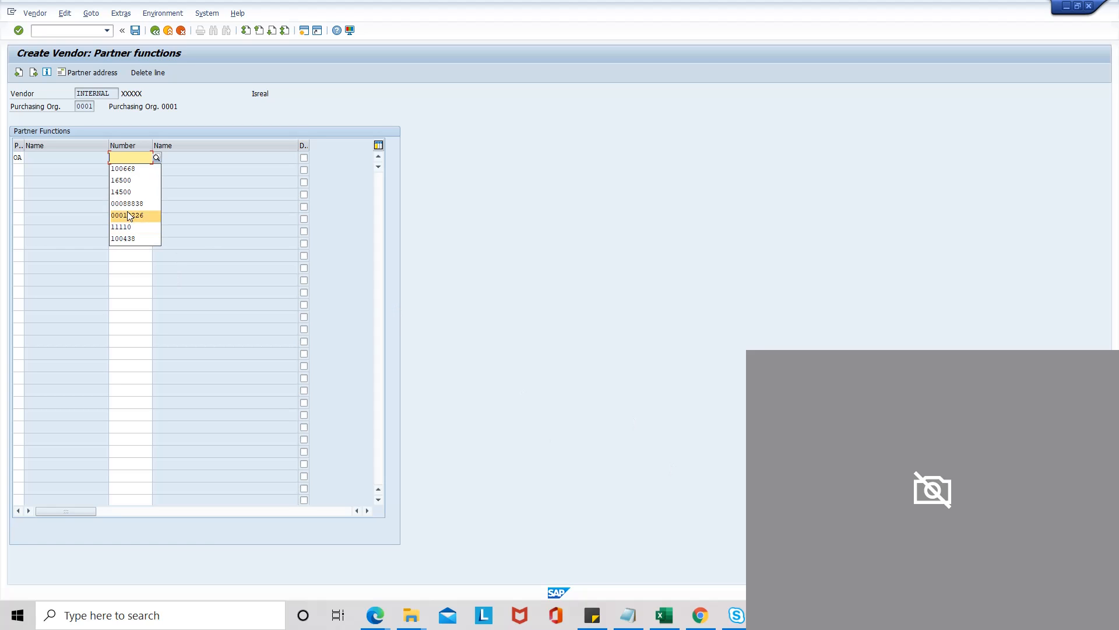
pyautogui.click(131, 173)
pyautogui.press('Return')
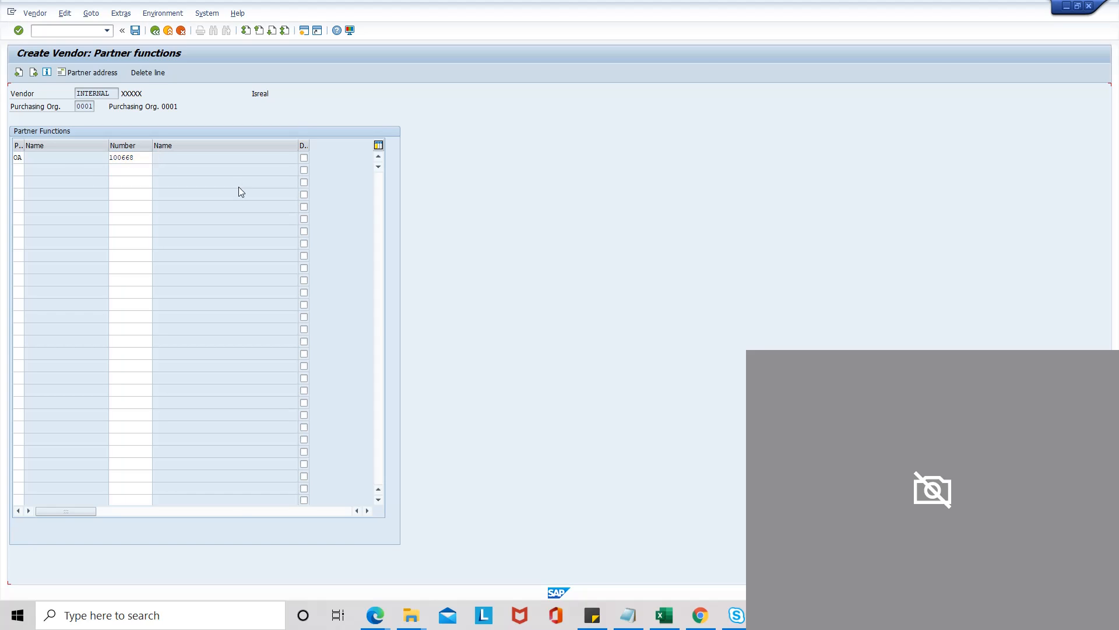
pyautogui.click(187, 163)
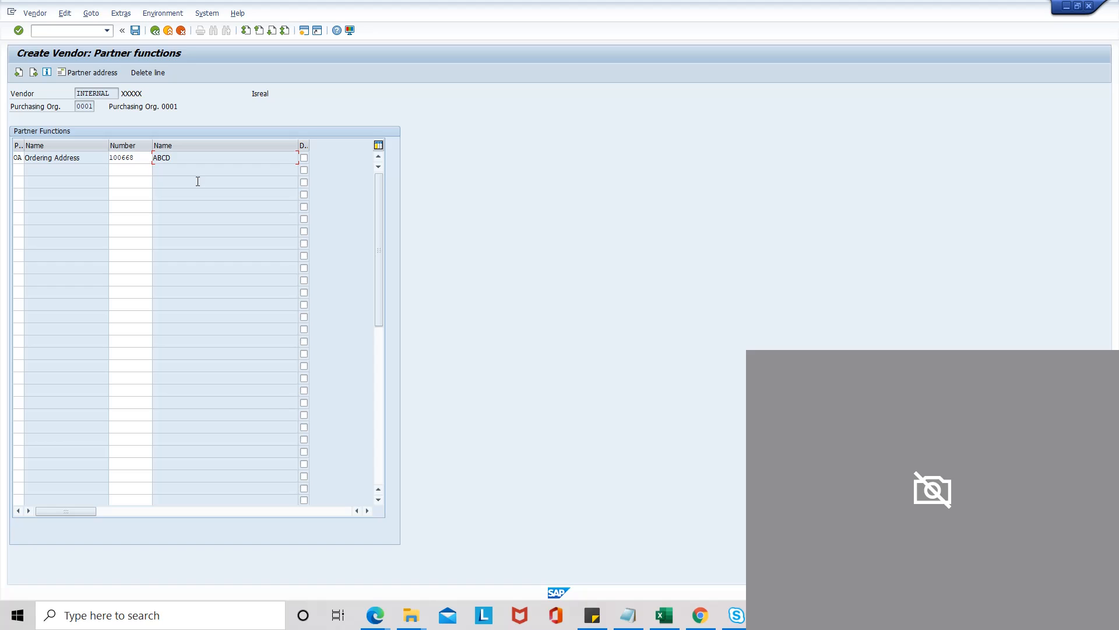
# Leave the last data screen and save the new vendor record
pyautogui.click(136, 159)
pyautogui.click(130, 95)
pyautogui.press('Return')
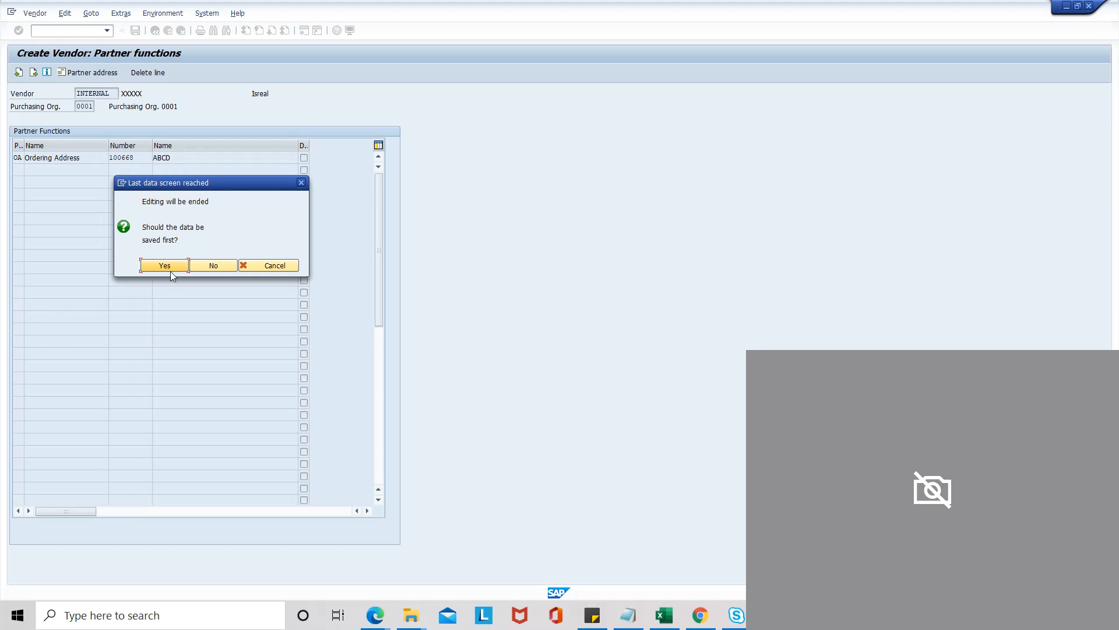
pyautogui.click(173, 270)
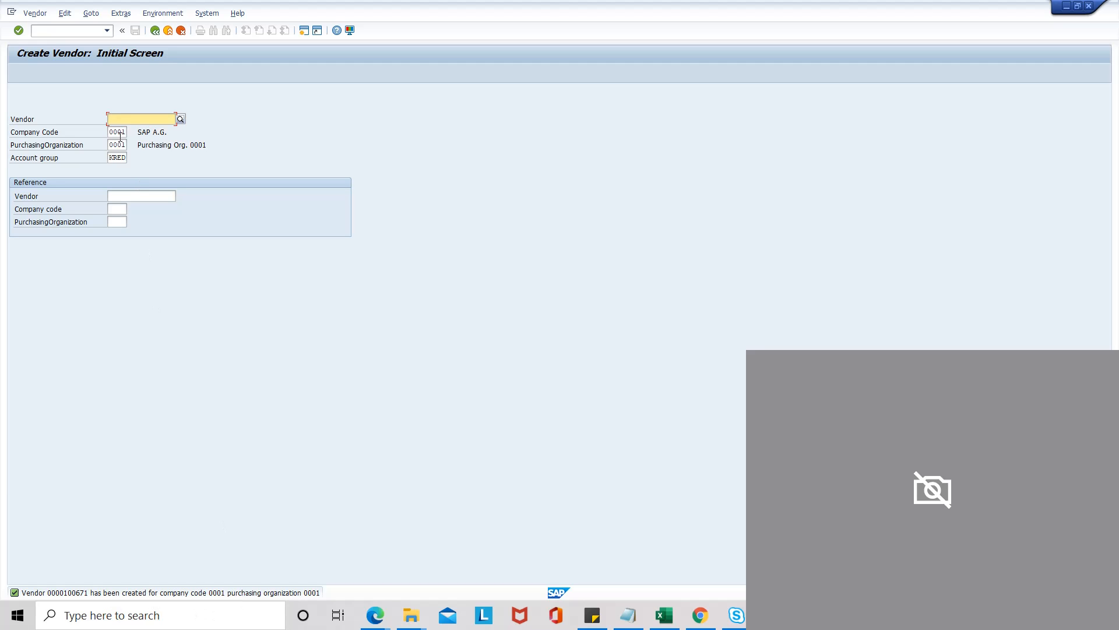
# View the full text of the vendor creation message in the Performance Assistant and close it
pyautogui.click(319, 594)
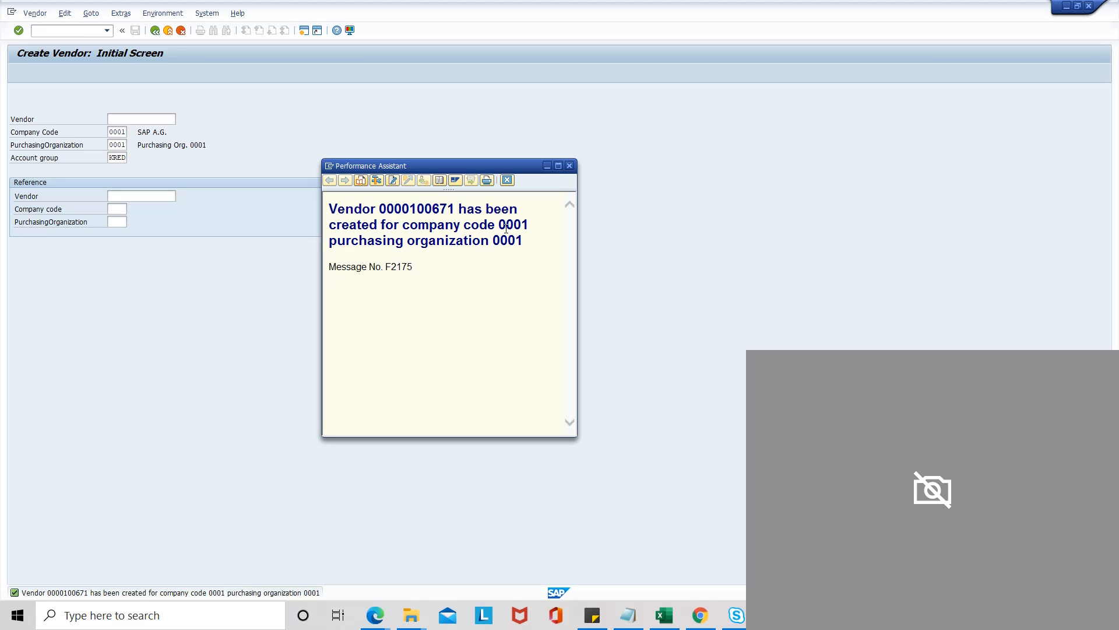
pyautogui.moveTo(529, 247); pyautogui.dragTo(330, 211)
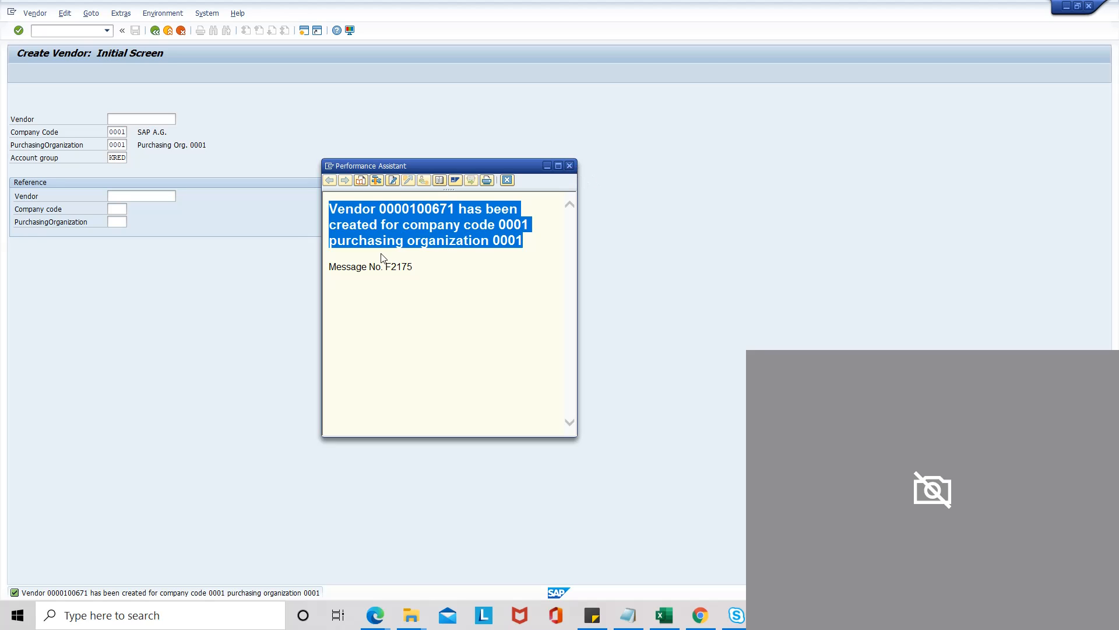
pyautogui.click(570, 166)
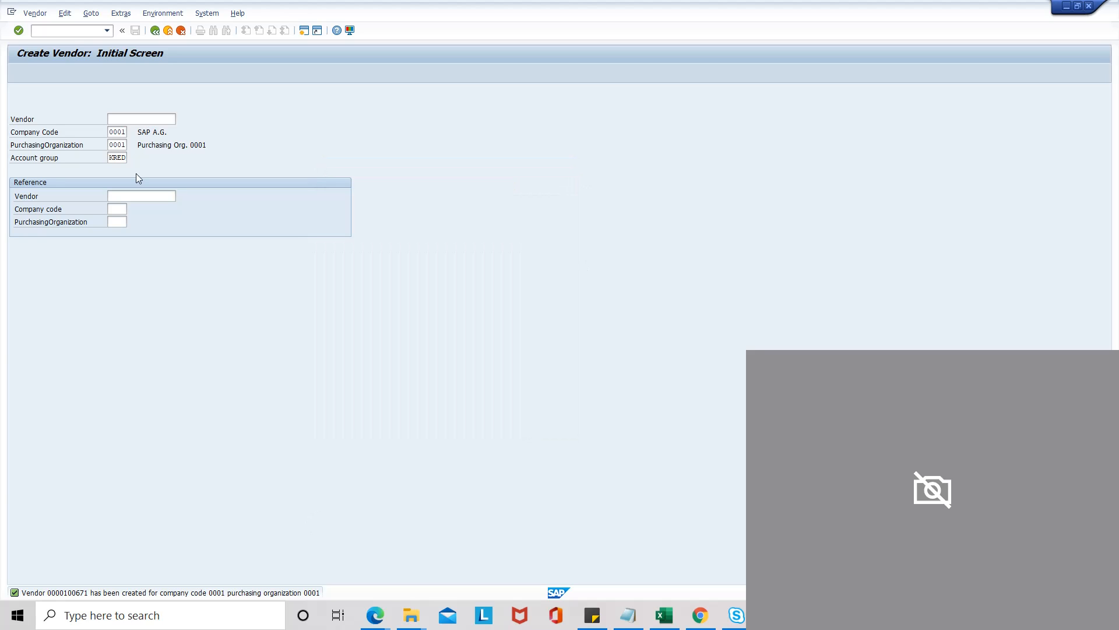
# Open a new session and start transaction XK02 for changing a vendor
pyautogui.click(70, 31)
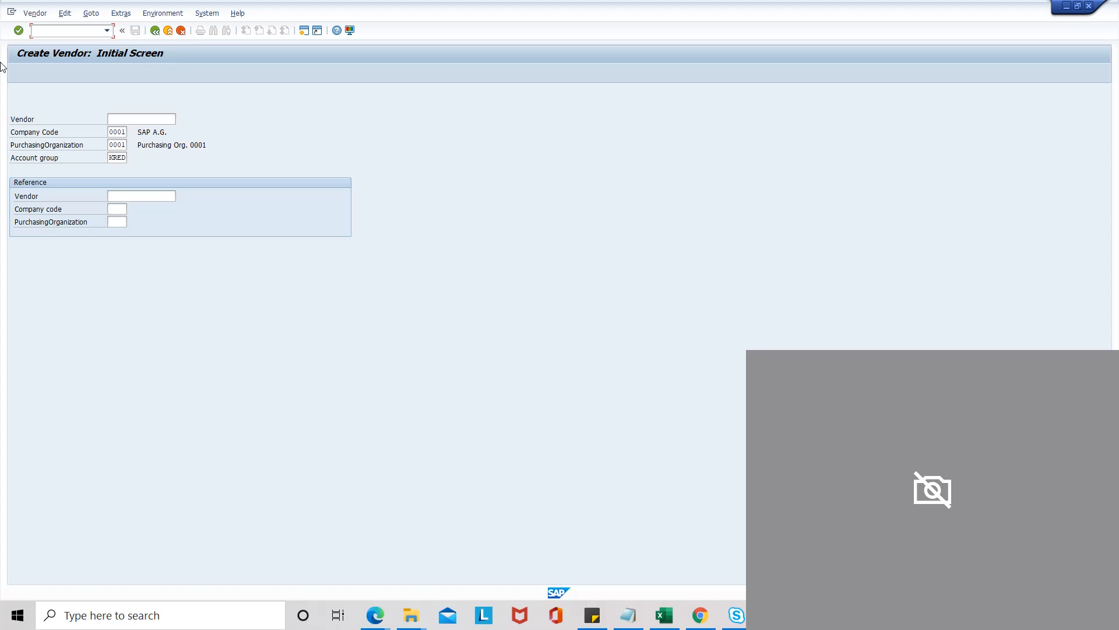
pyautogui.click(304, 33)
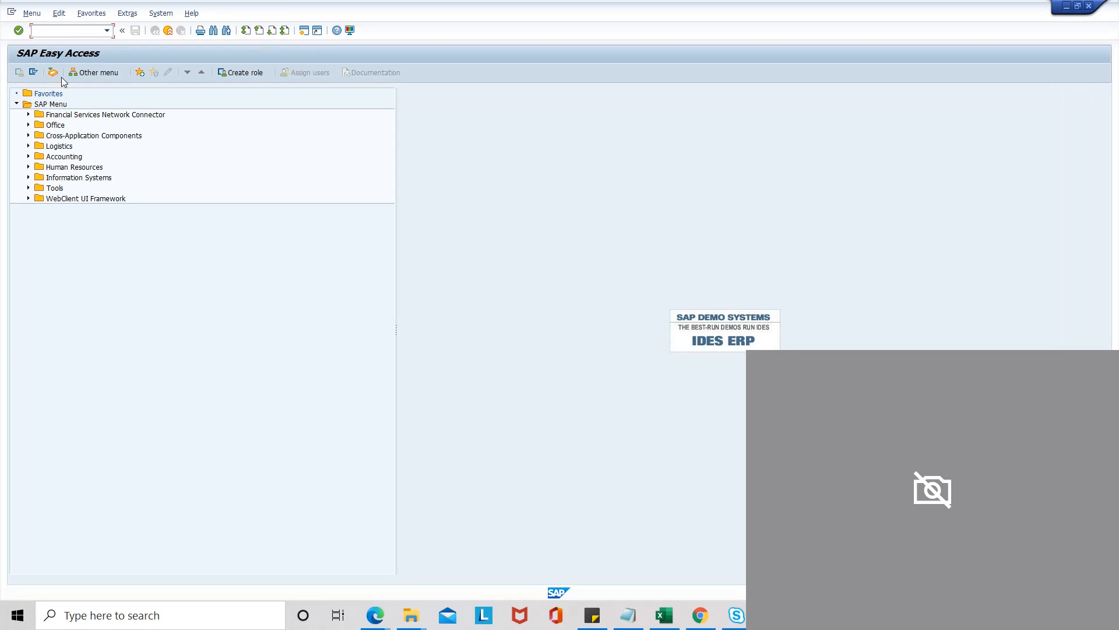
pyautogui.write('xk02')
pyautogui.press('Return')
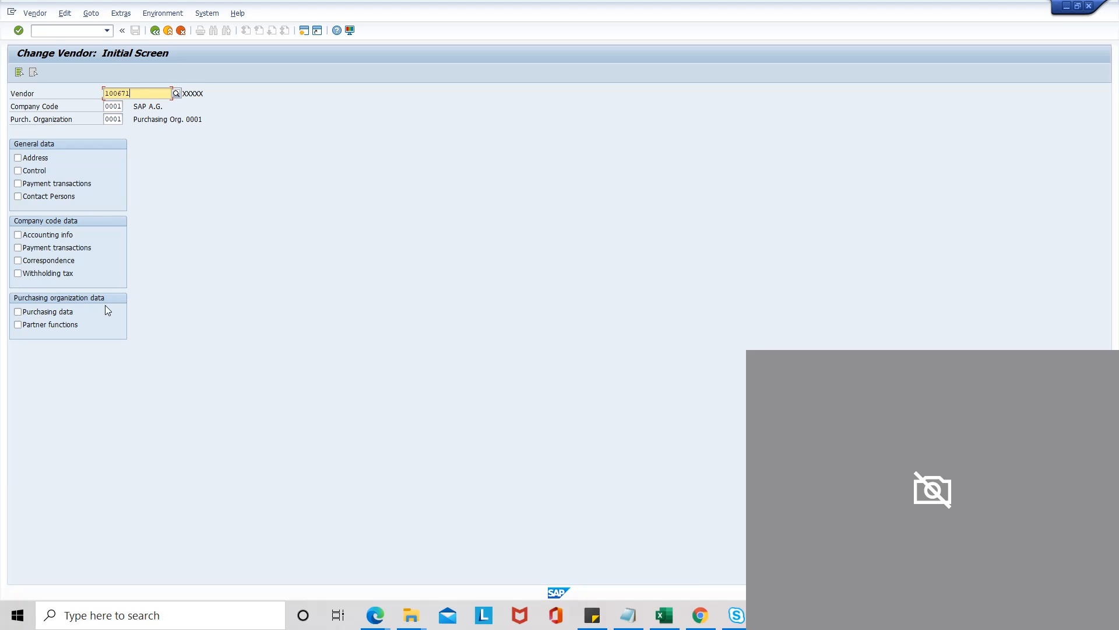
# Open the newly created vendor for changes with the Purchasing data and Partner functions views selected
pyautogui.click(18, 312)
pyautogui.click(18, 325)
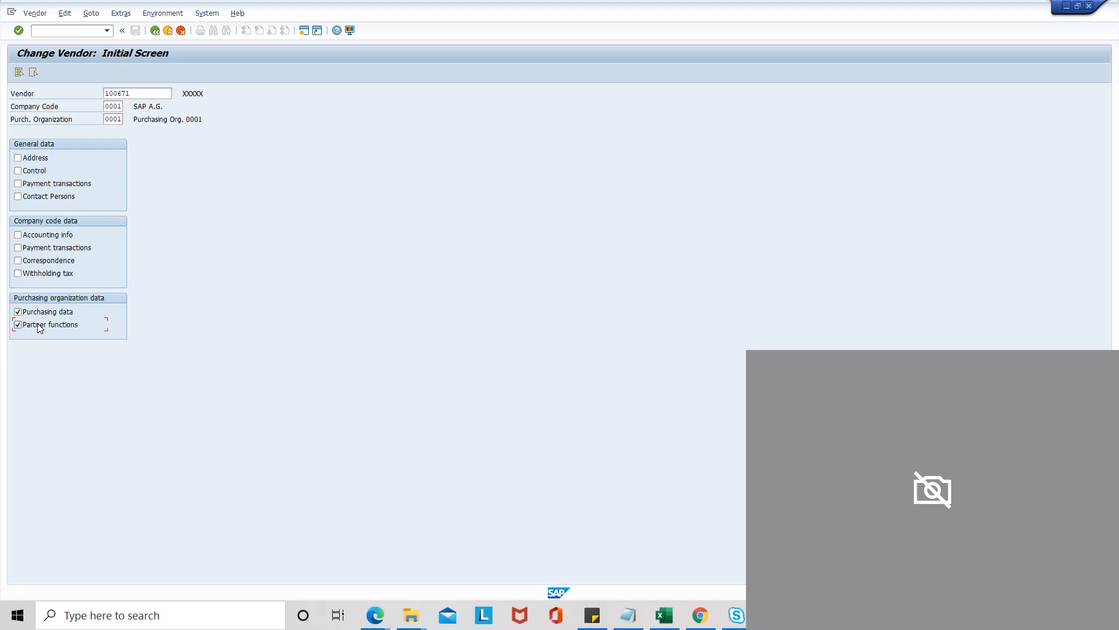
pyautogui.press('Return')
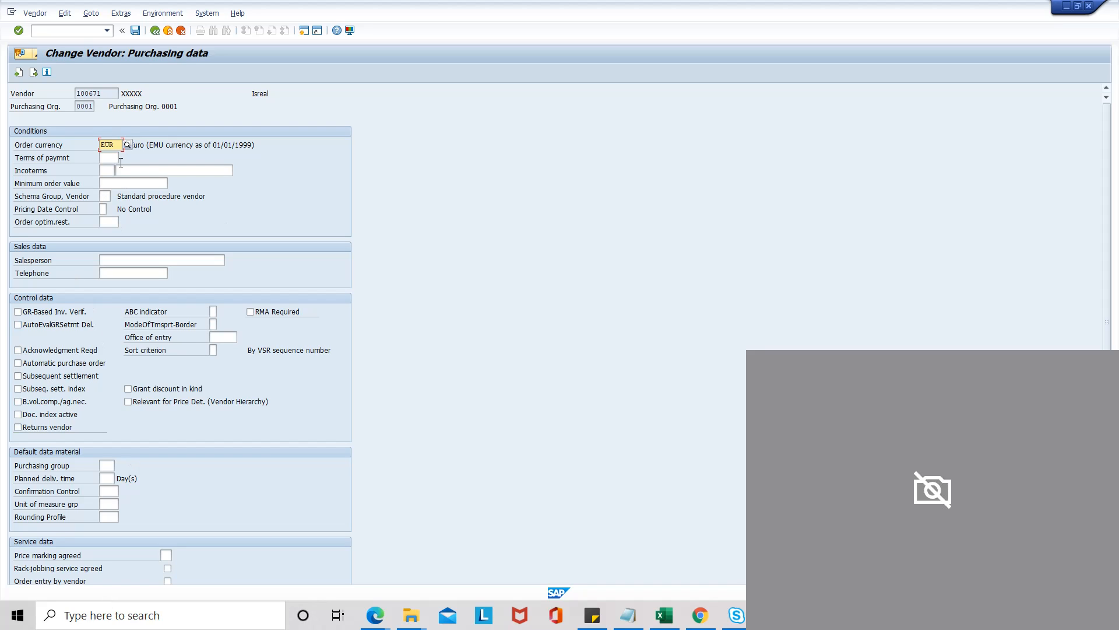
# Set the vendor's order currency to USD and save the change from the Partner functions screen
pyautogui.press('BackSpace')
pyautogui.press('BackSpace')
pyautogui.press('BackSpace')
pyautogui.write('USD')
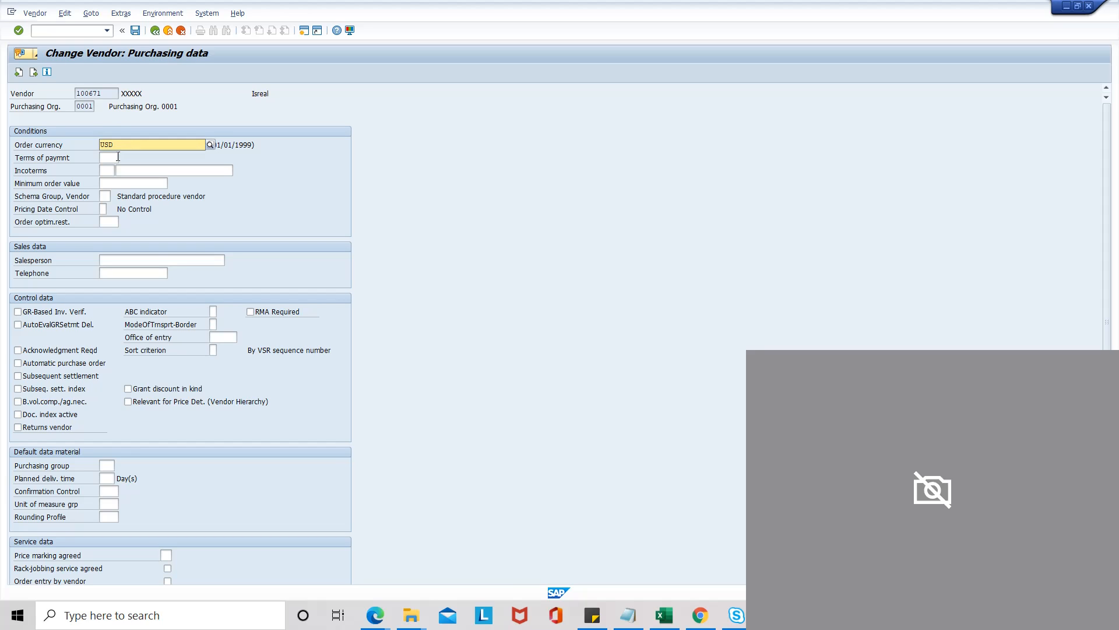
pyautogui.press('Return')
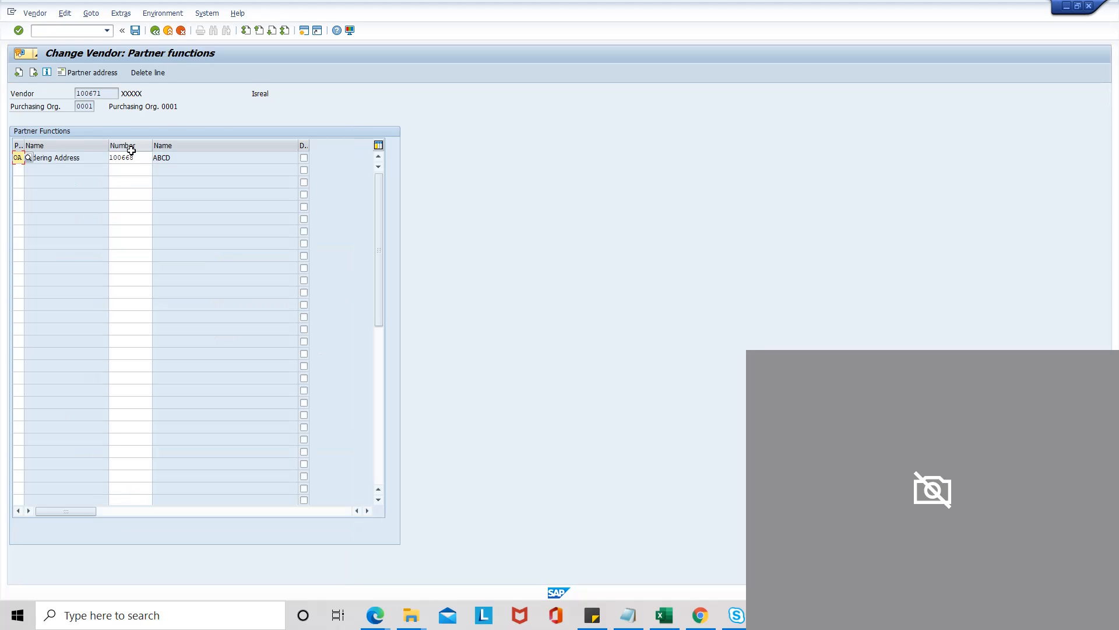
pyautogui.click(135, 30)
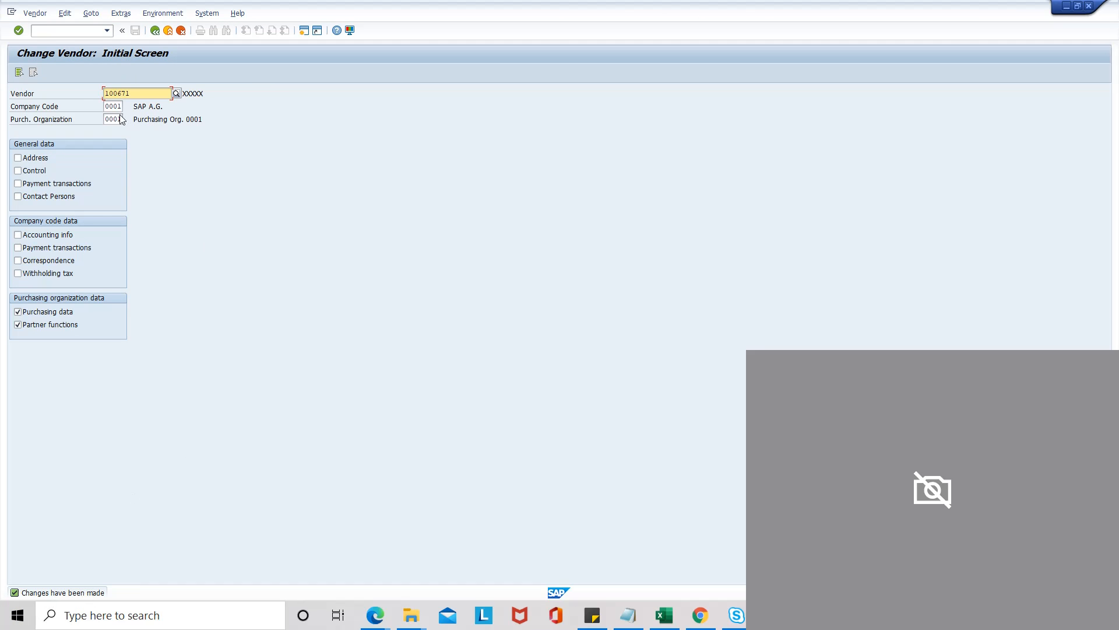
# Display the vendor's purchasing data with transaction XK03 (/nxk03) and check its order currency
pyautogui.click(58, 29)
pyautogui.write('/nxk03')
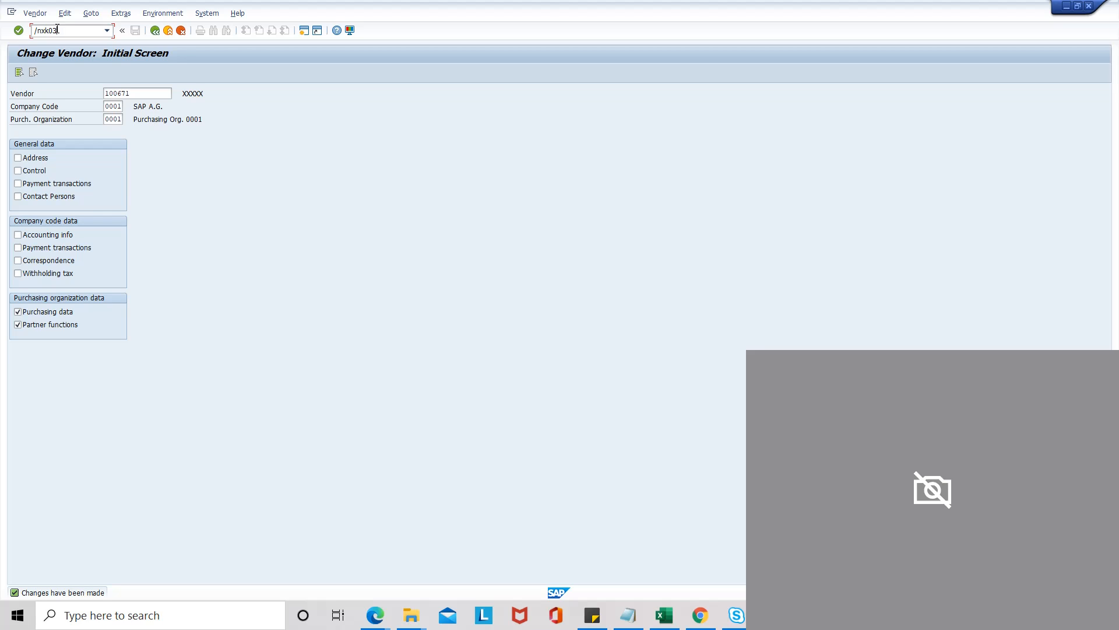
pyautogui.press('Return')
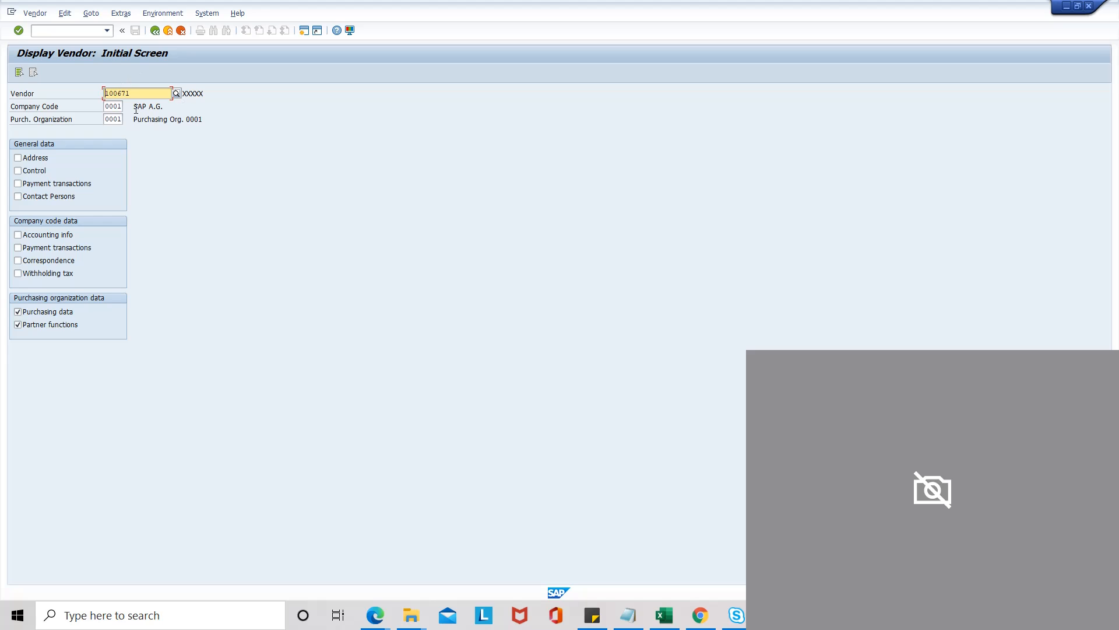
pyautogui.press('Return')
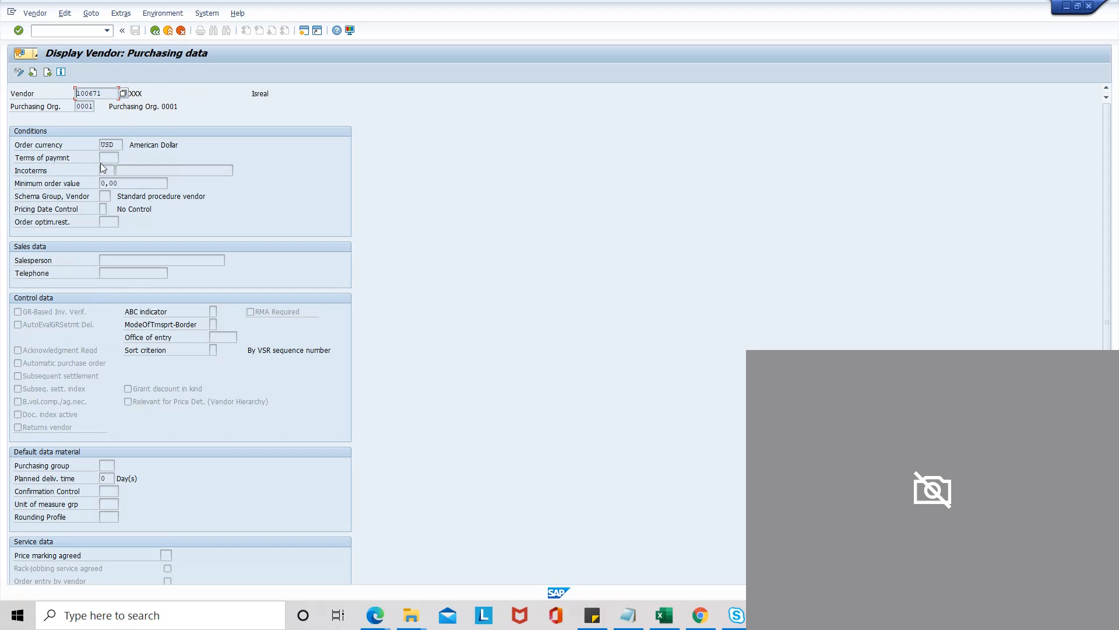
pyautogui.click(114, 146)
pyautogui.doubleClick(115, 146)
pyautogui.click(76, 33)
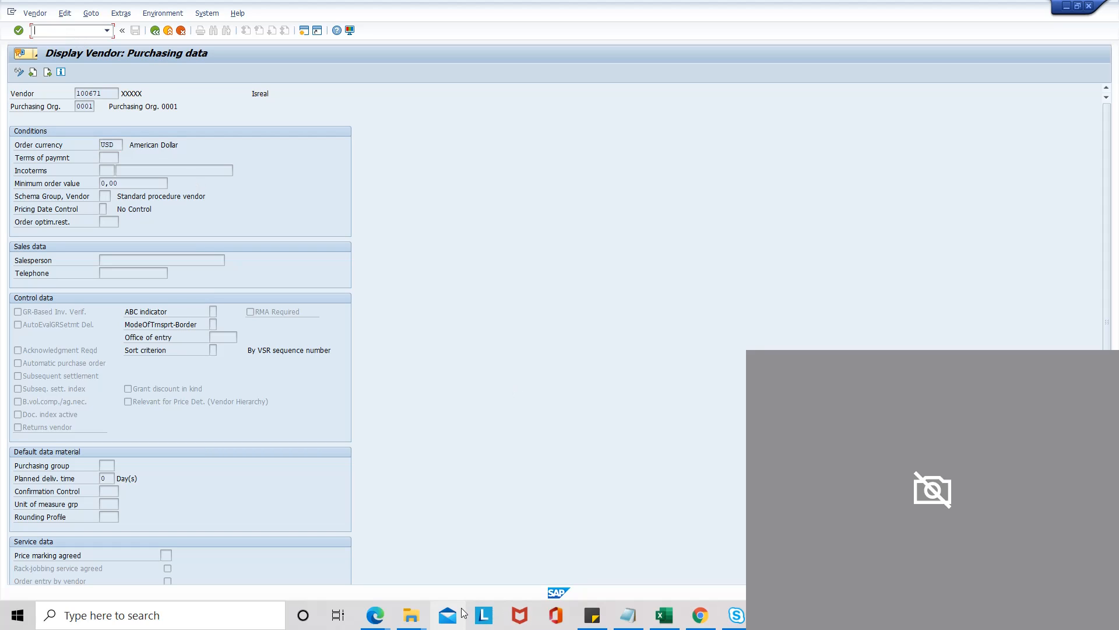